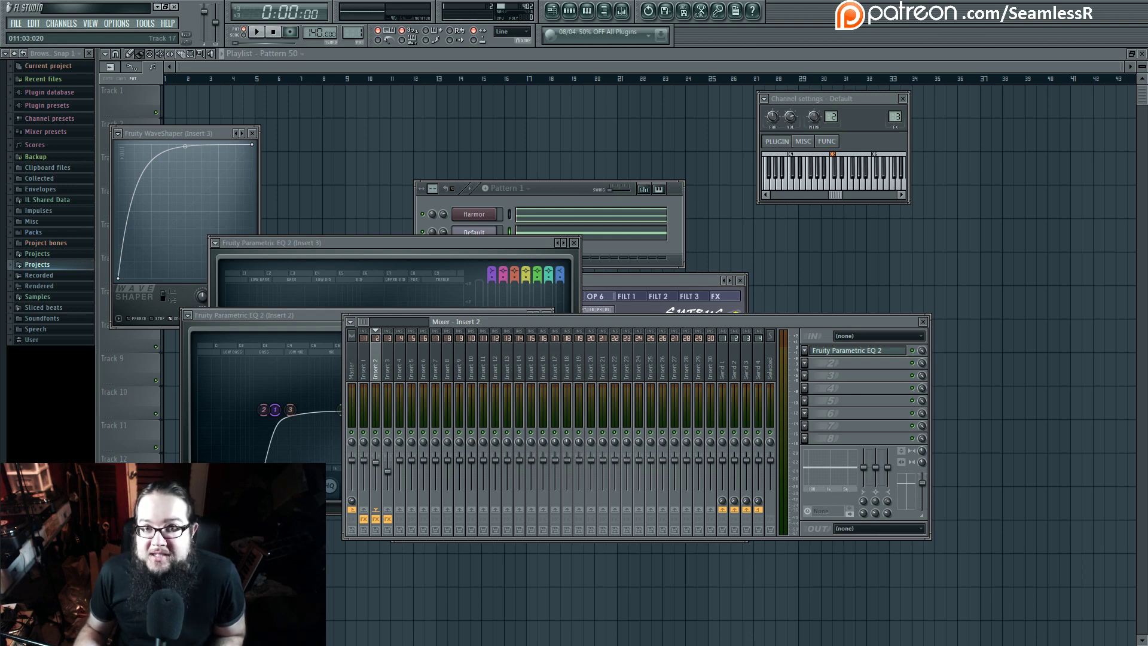
Step: Bring the Pattern 1 channel rack forward, reposition the mixer, and audition the pattern
left_click(546, 186)
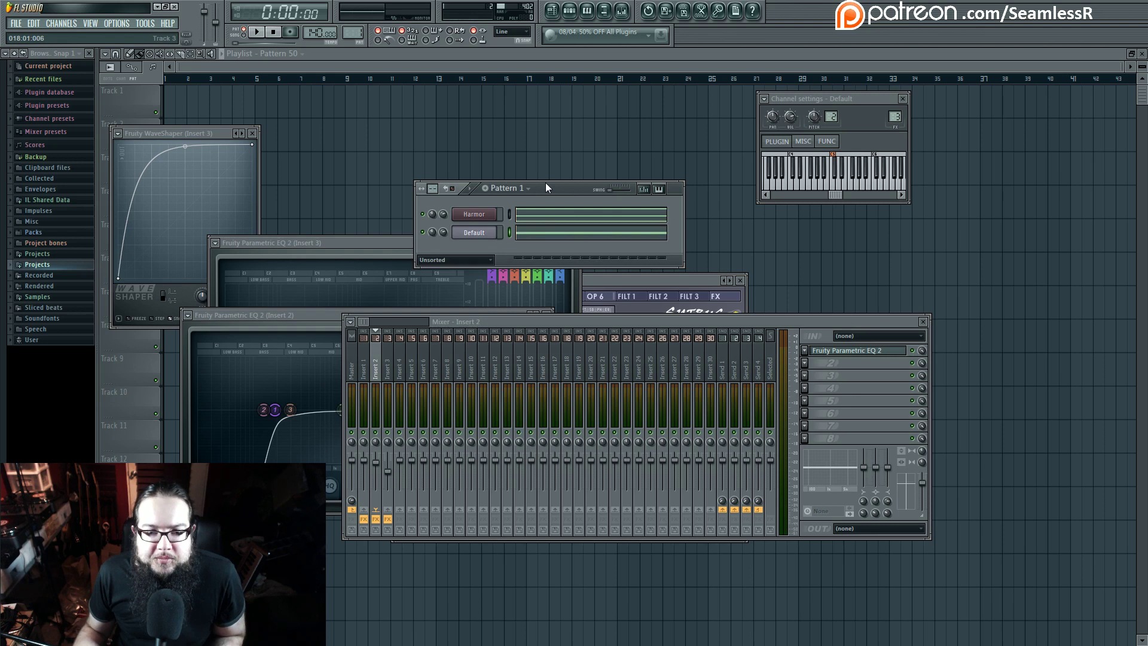
left_click_drag(606, 324, 583, 307)
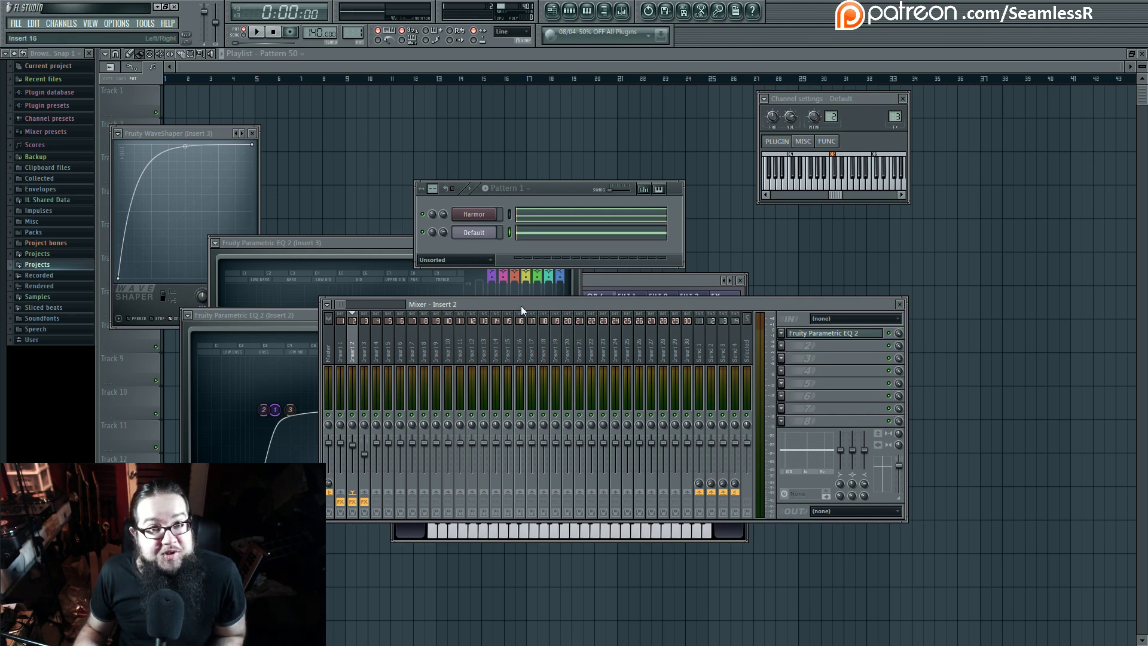
left_click(562, 192)
key("space")
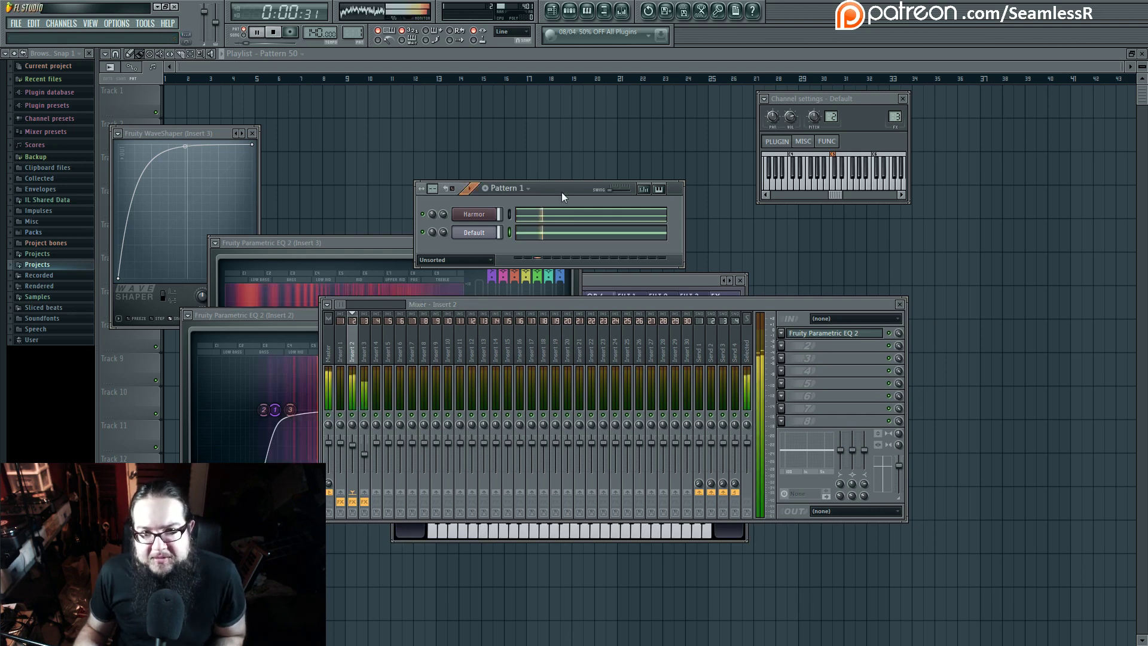
key("space")
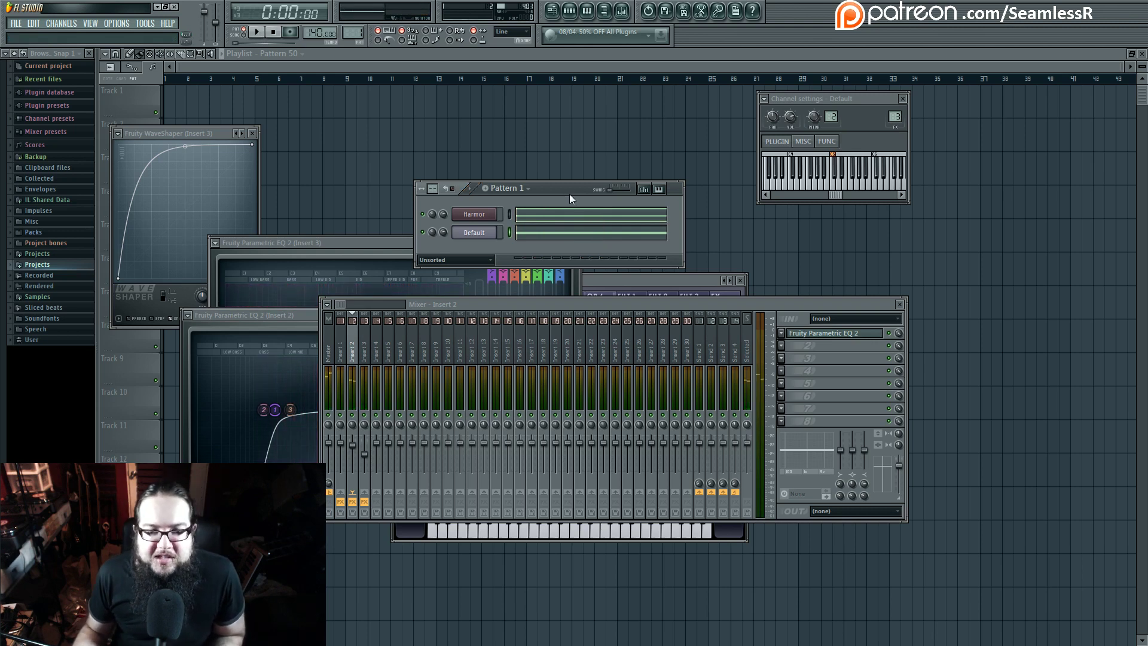
mouse_move(541, 304)
left_mouse_down()
mouse_move(537, 291)
mouse_move(542, 324)
left_mouse_up()
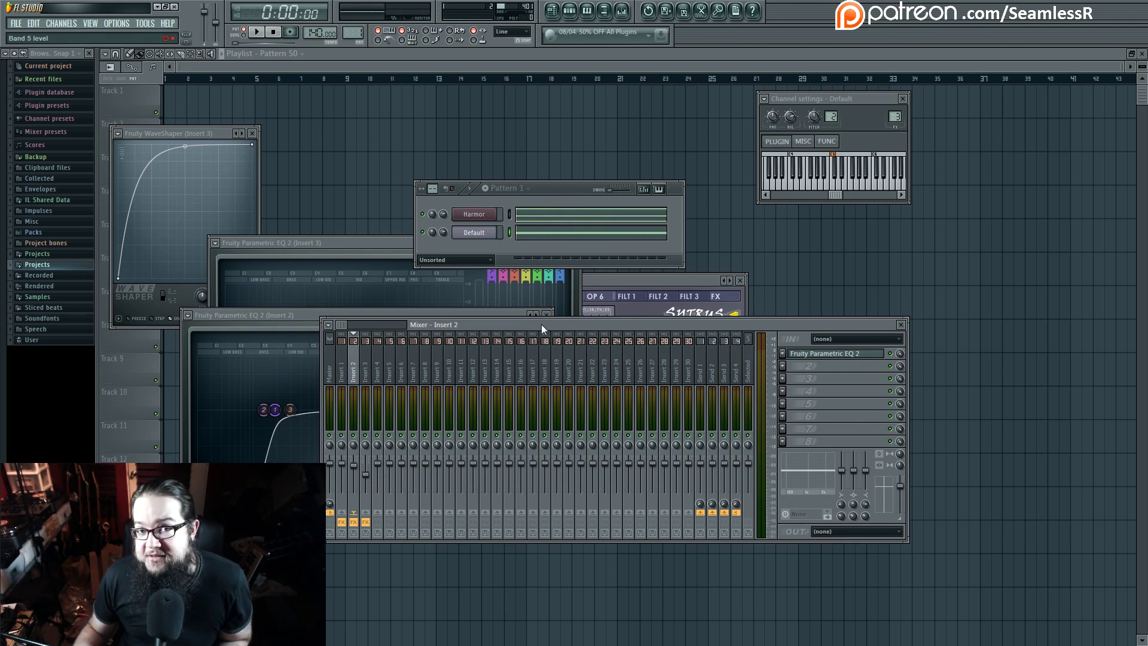
Step: Open Harmor and set its FX page Distortion to Off
left_click(481, 214)
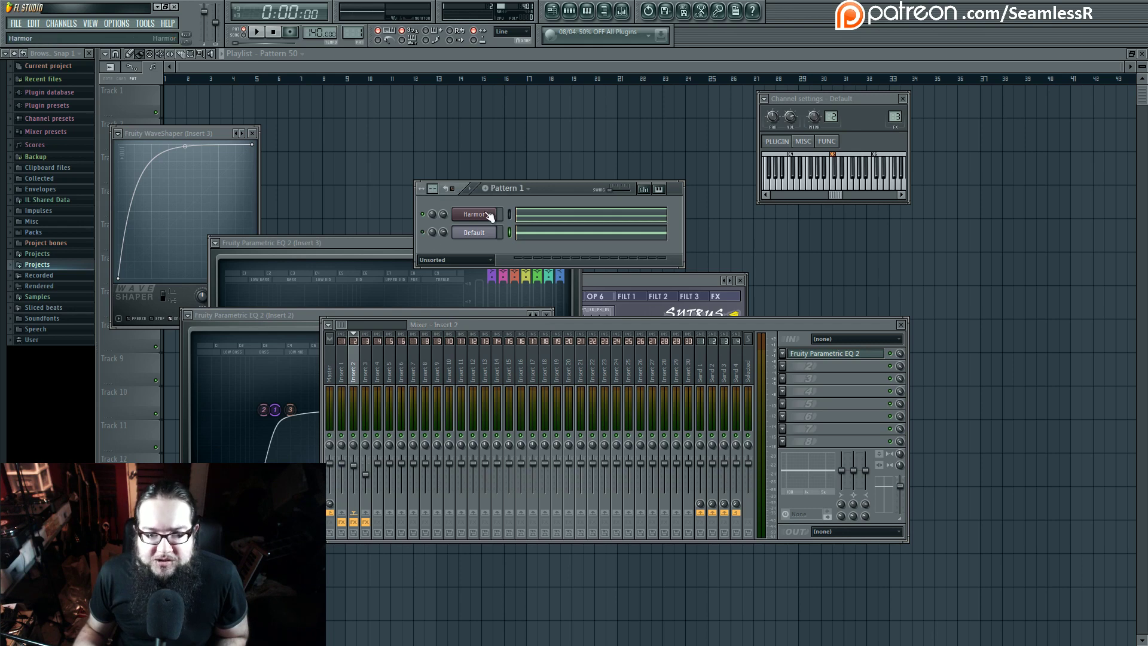
left_click_drag(469, 133, 453, 179)
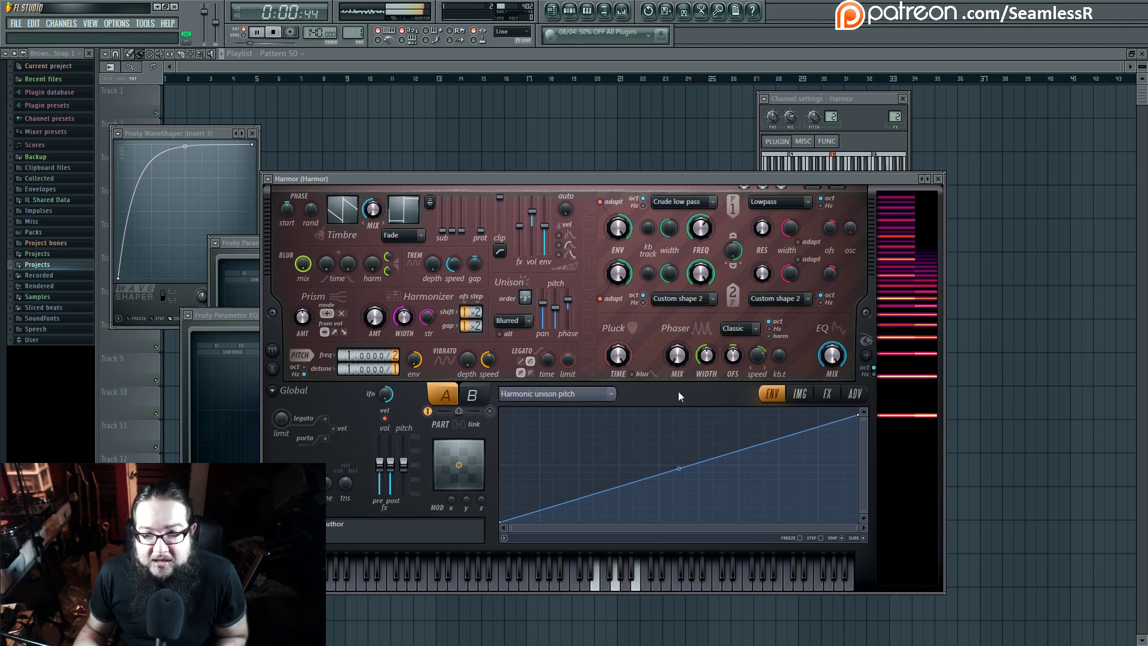
left_click(827, 394)
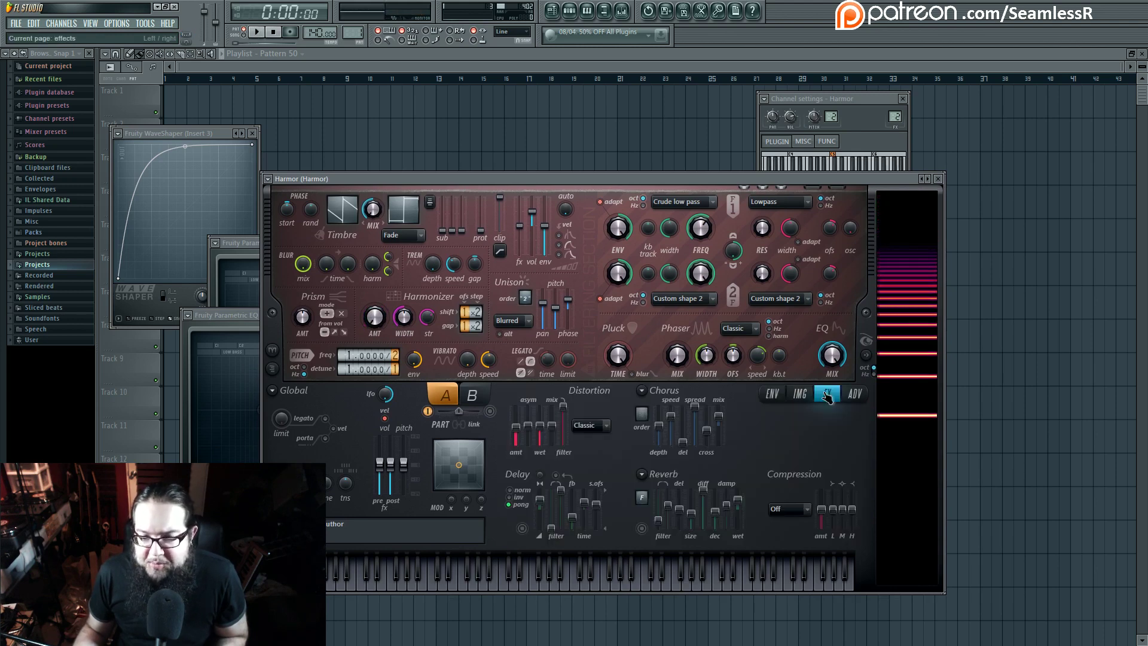
left_click(592, 425)
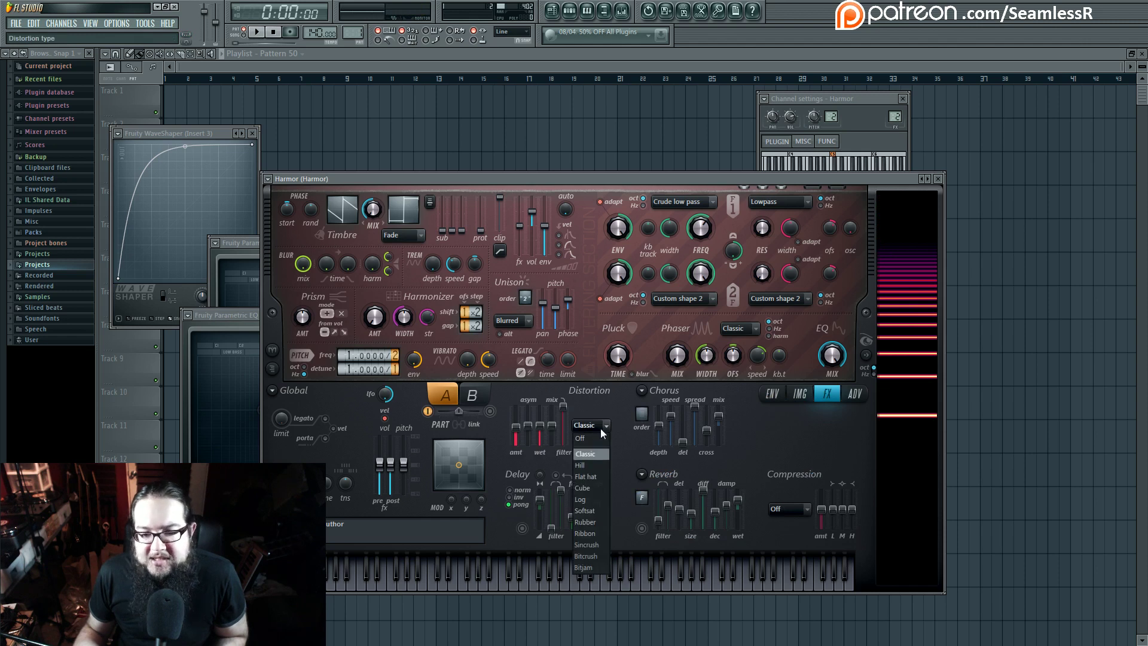
left_click(600, 439)
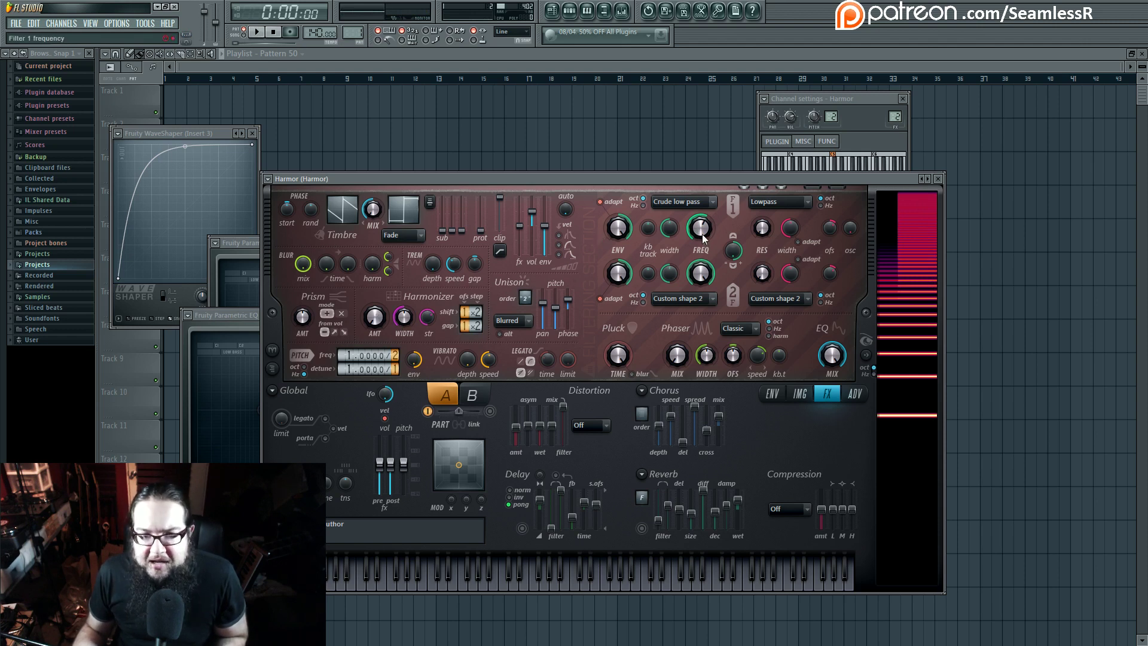
Step: Nudge the Filter 1 cutoff up, keep Crude low pass, and raise the Harmonizer amount while playing
left_click_drag(706, 238, 706, 233)
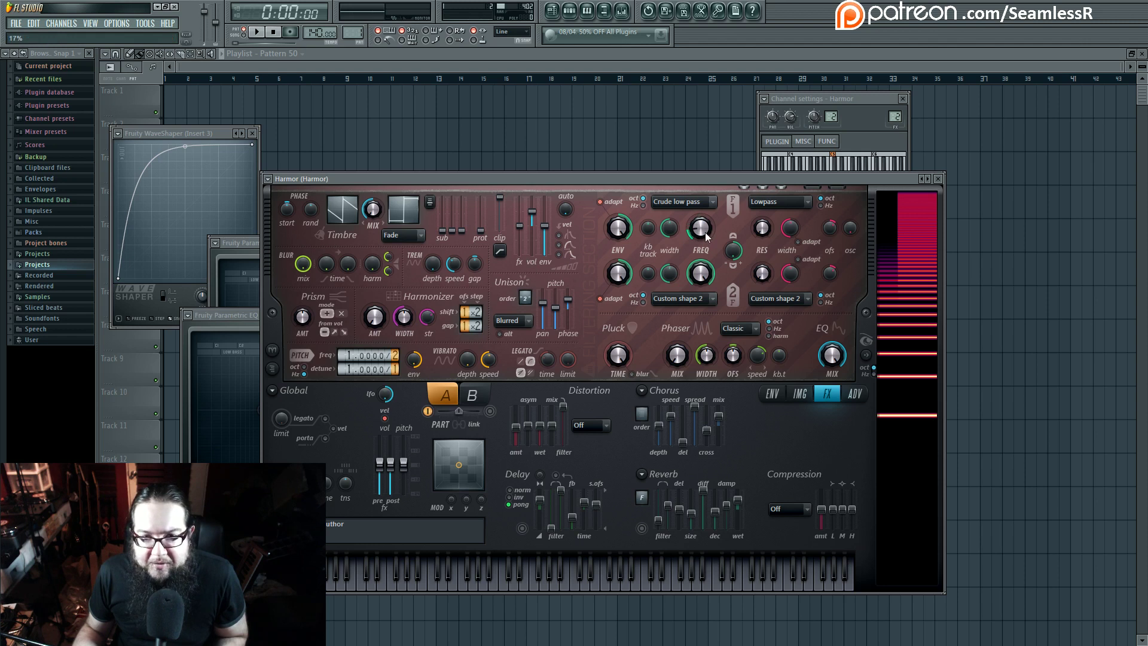
left_click(685, 202)
left_click(687, 190)
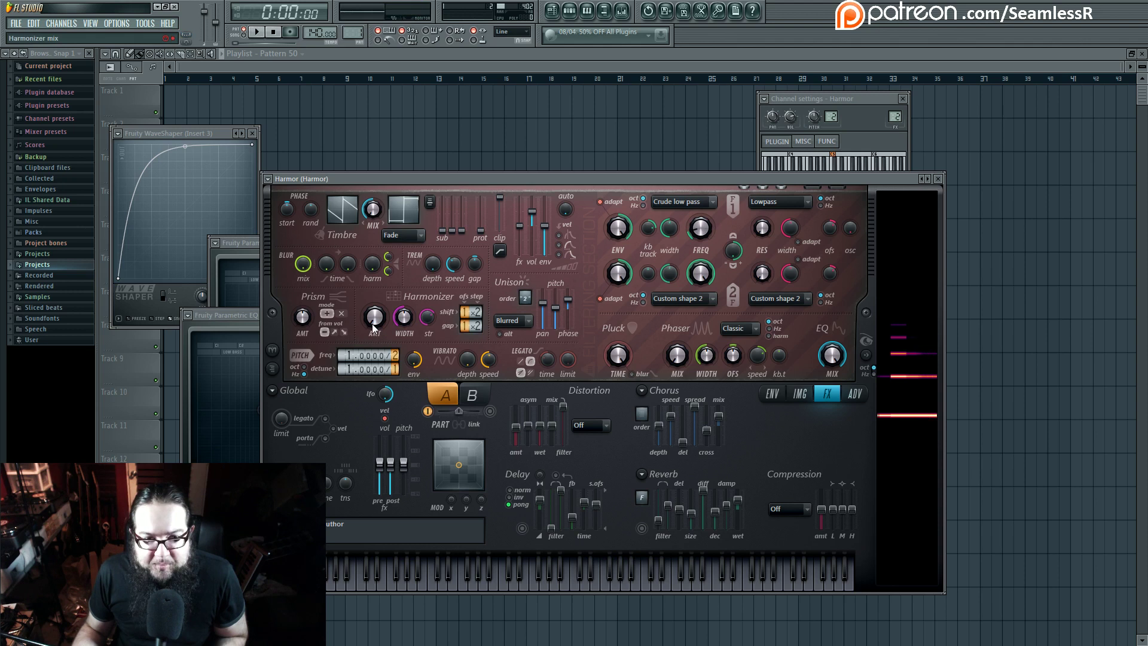
key("space")
mouse_move(373, 327)
left_mouse_down()
mouse_move(373, 294)
mouse_move(374, 328)
left_mouse_up()
key("space")
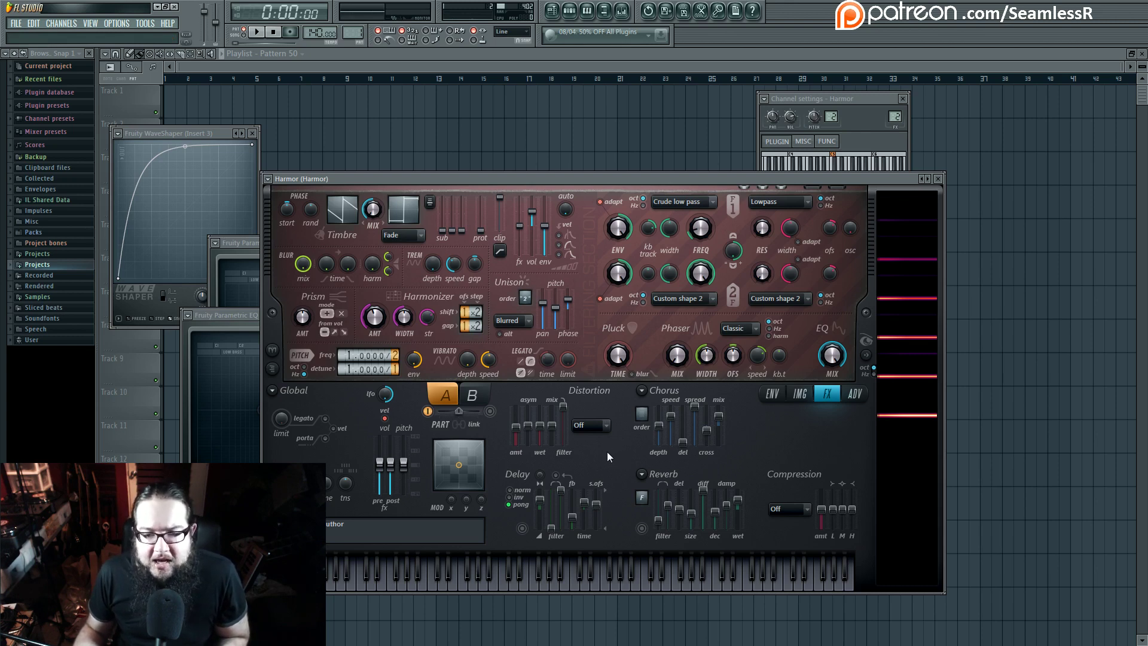
Step: On the ADV page, try HARMONIZER above FILTER 1 in Unit Order, then move it back below
left_click(855, 393)
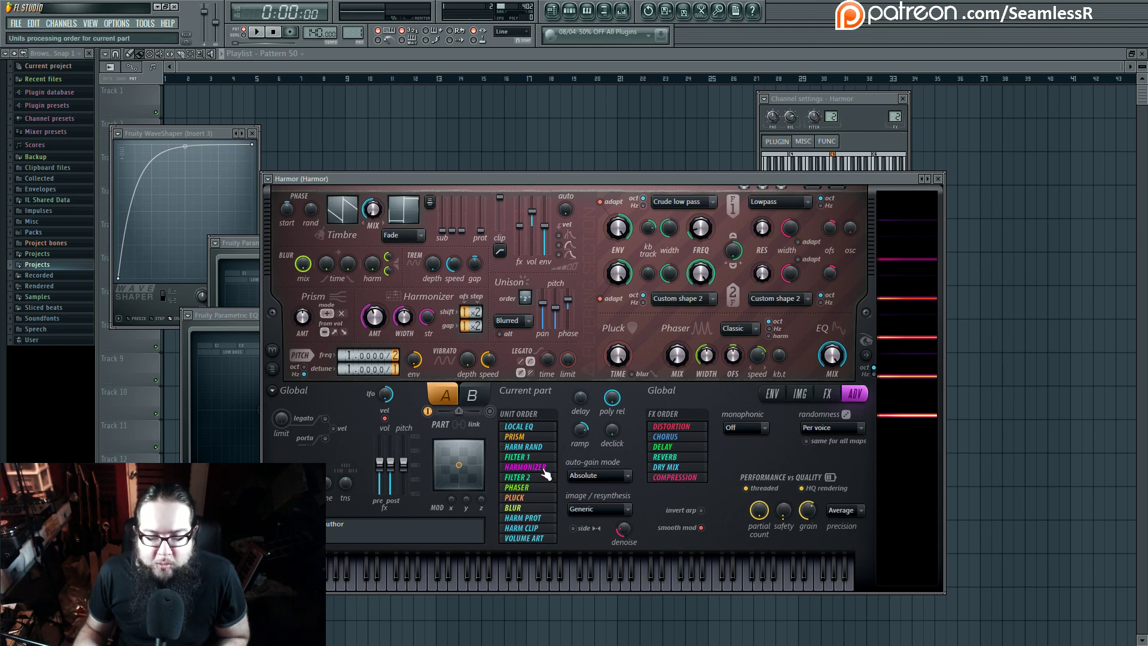
left_click_drag(544, 474, 544, 463)
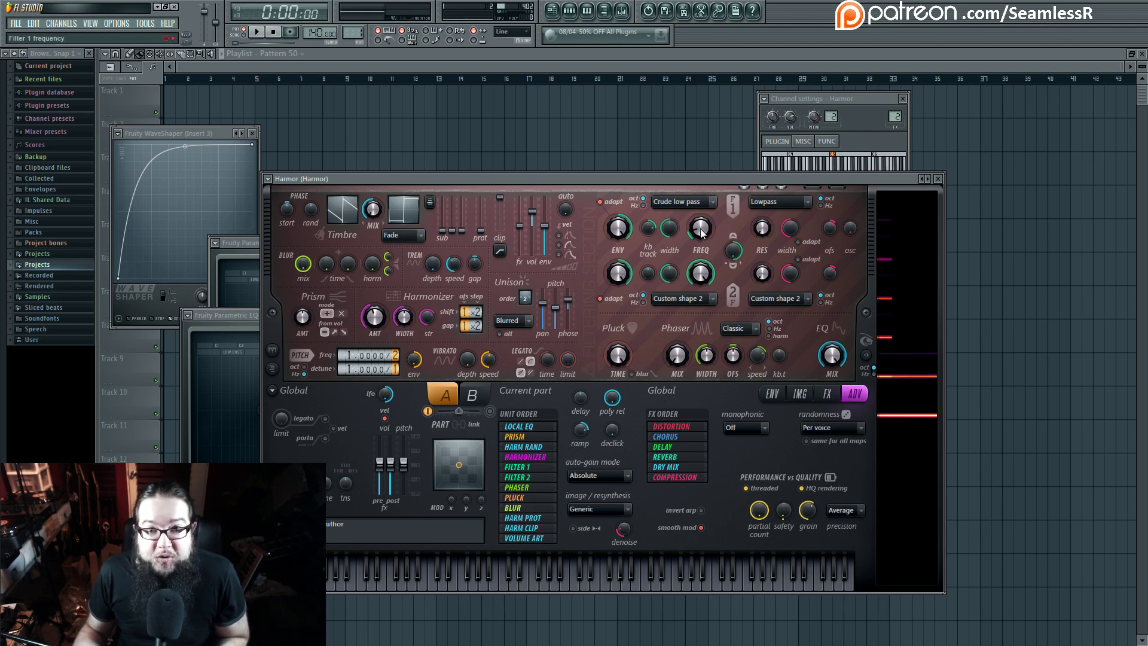
key("space")
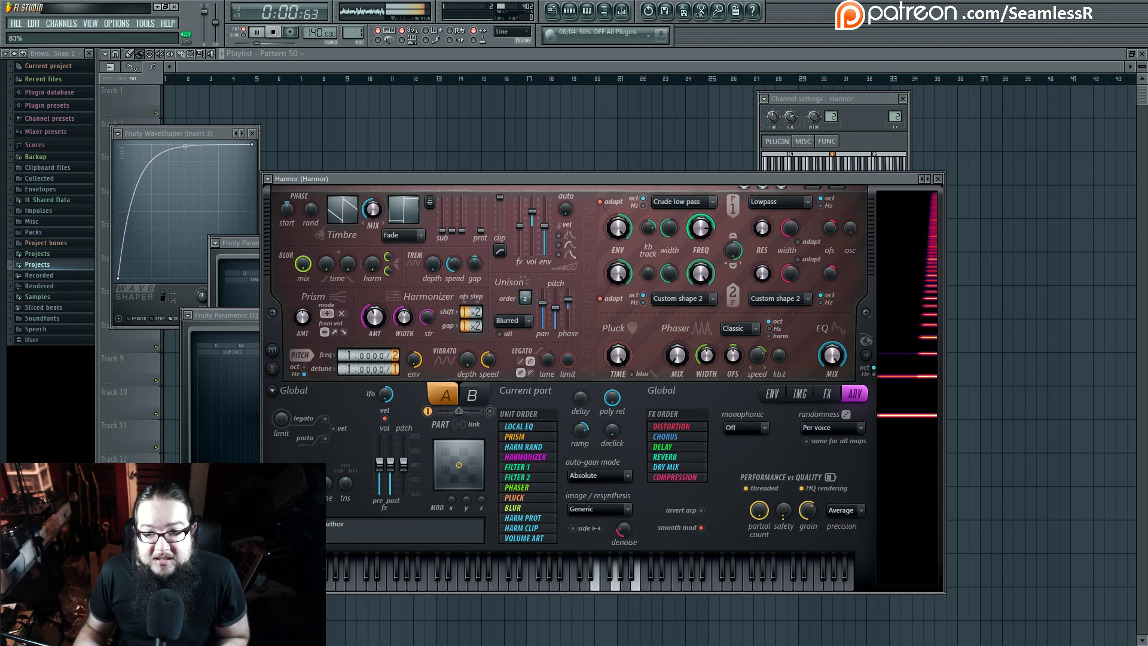
key("space")
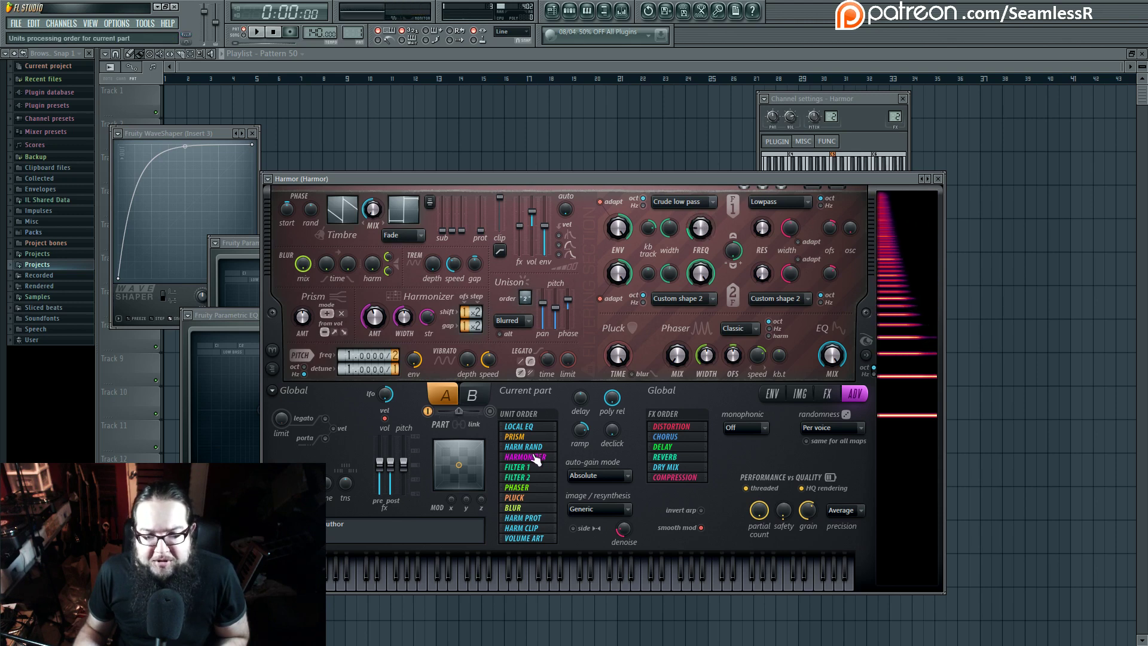
left_click_drag(539, 459, 538, 470)
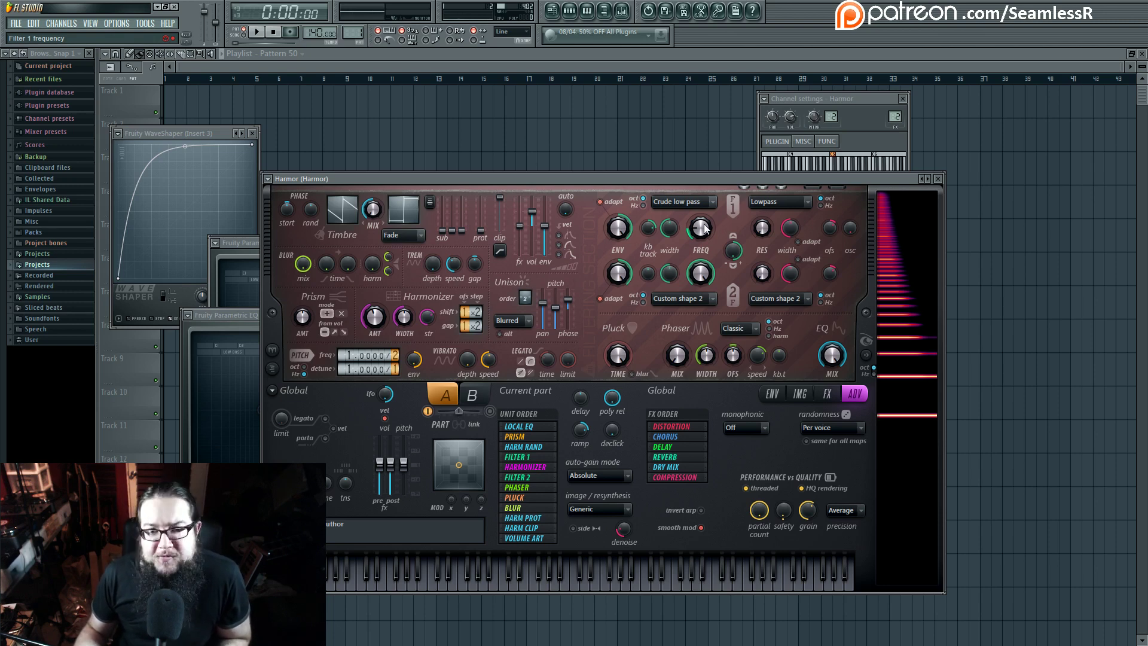
key("space")
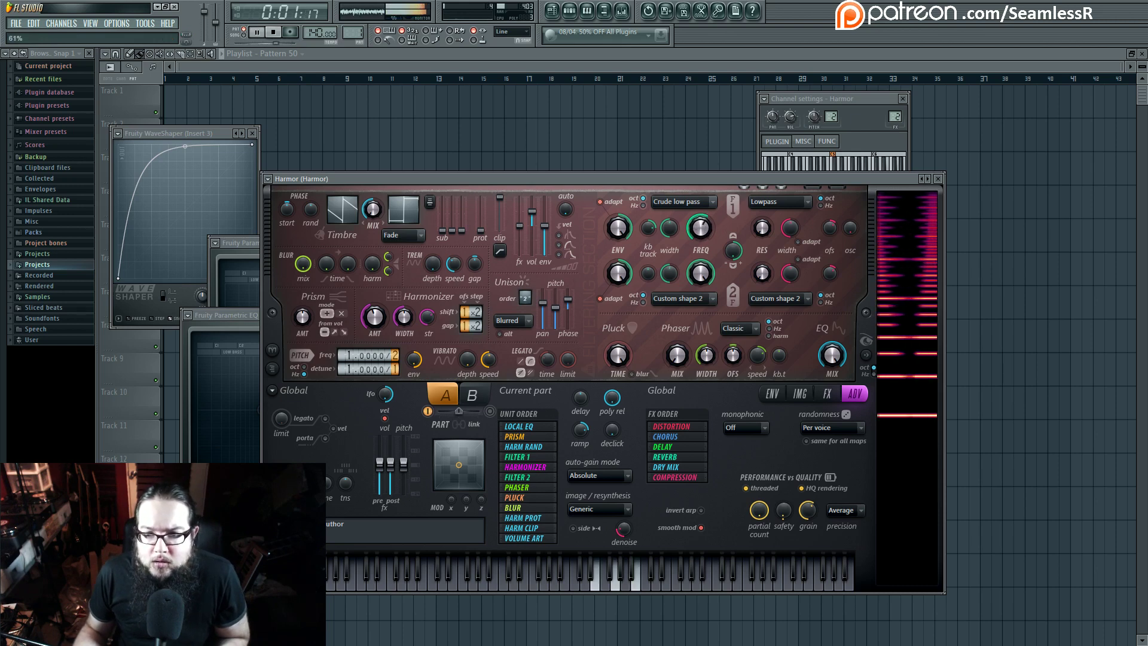
key("space")
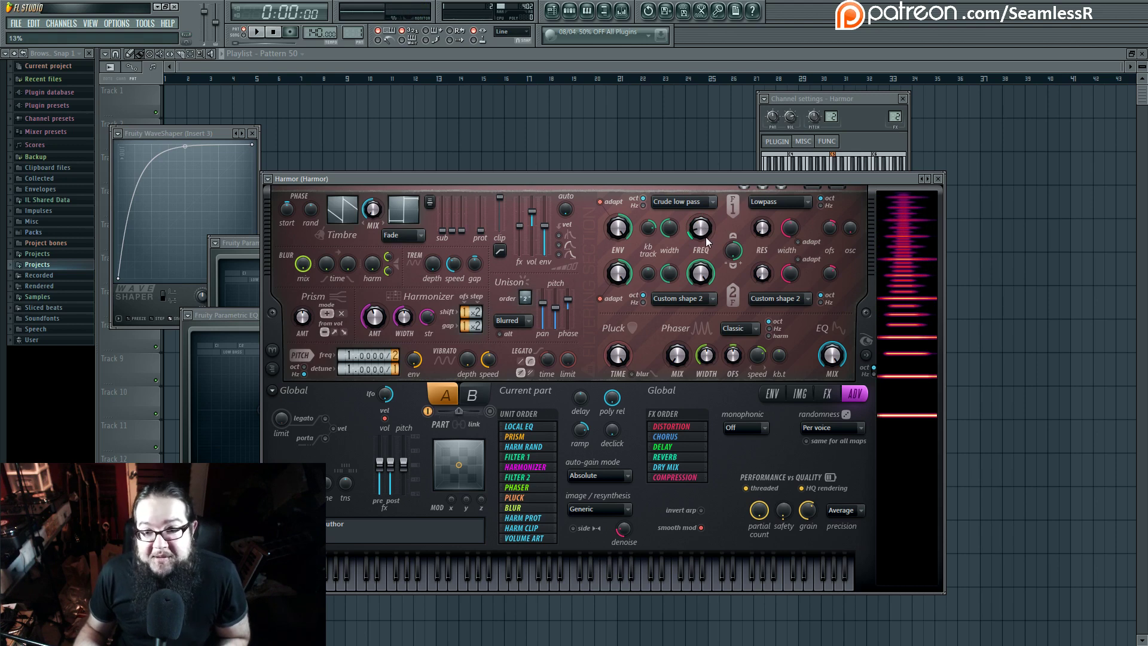
Step: Raise the Filter 1 cutoff to about 37% while playing
left_click_drag(706, 237, 706, 225)
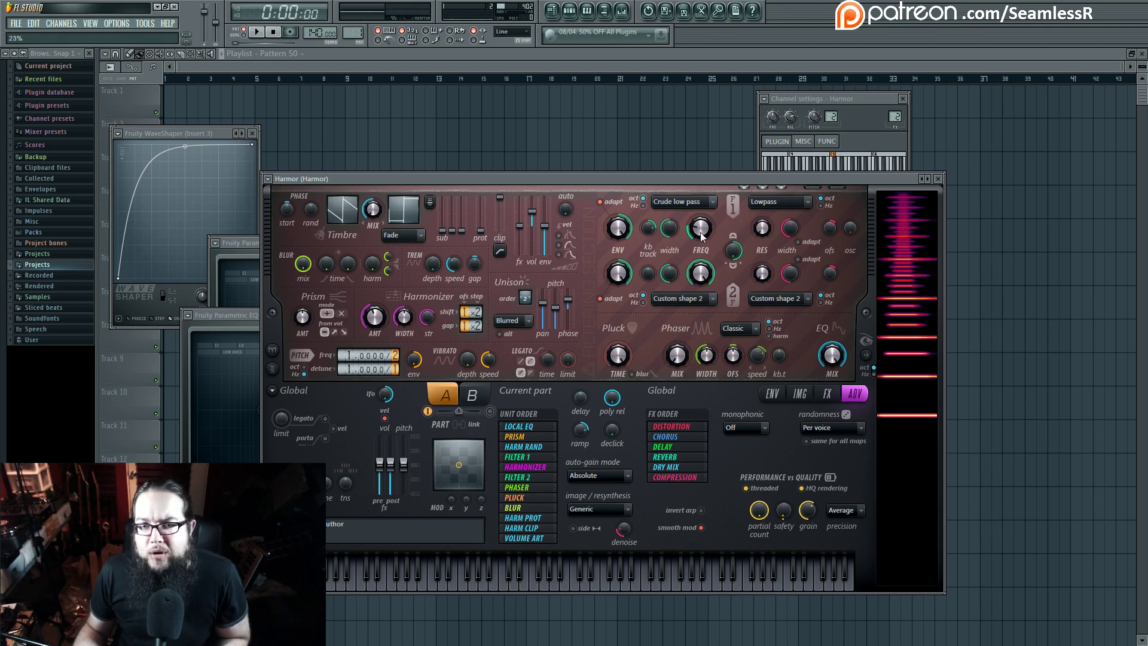
key("space")
left_click_drag(703, 237, 701, 232)
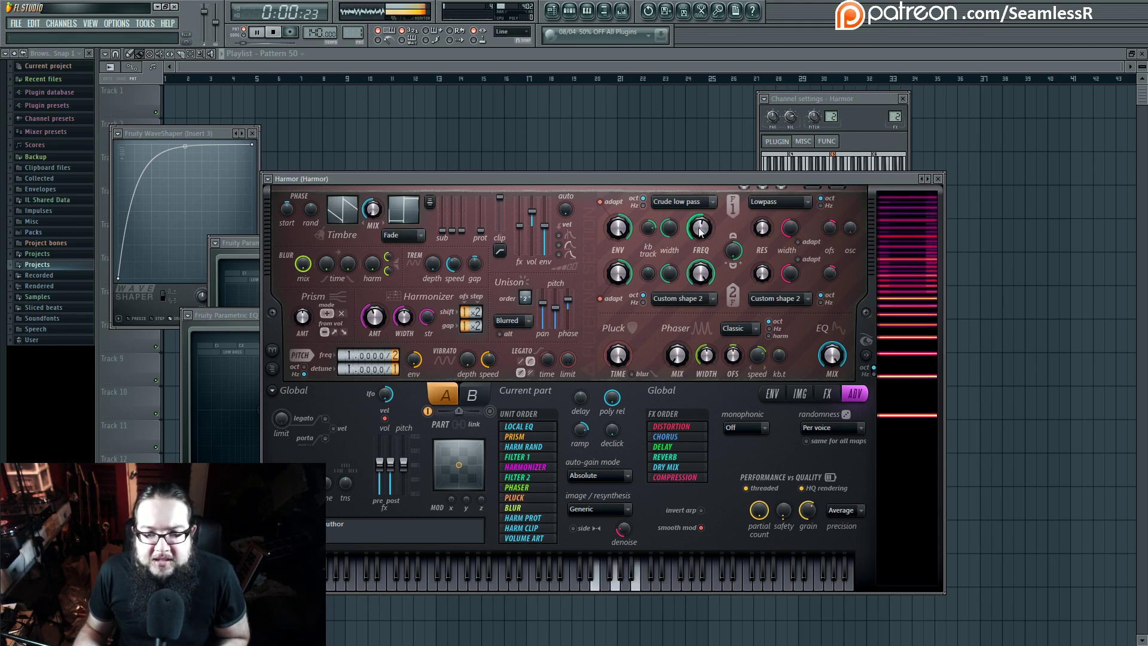
Step: Set Harmor's distortion back to Classic on the FX page and audition it
left_click(835, 399)
key("space")
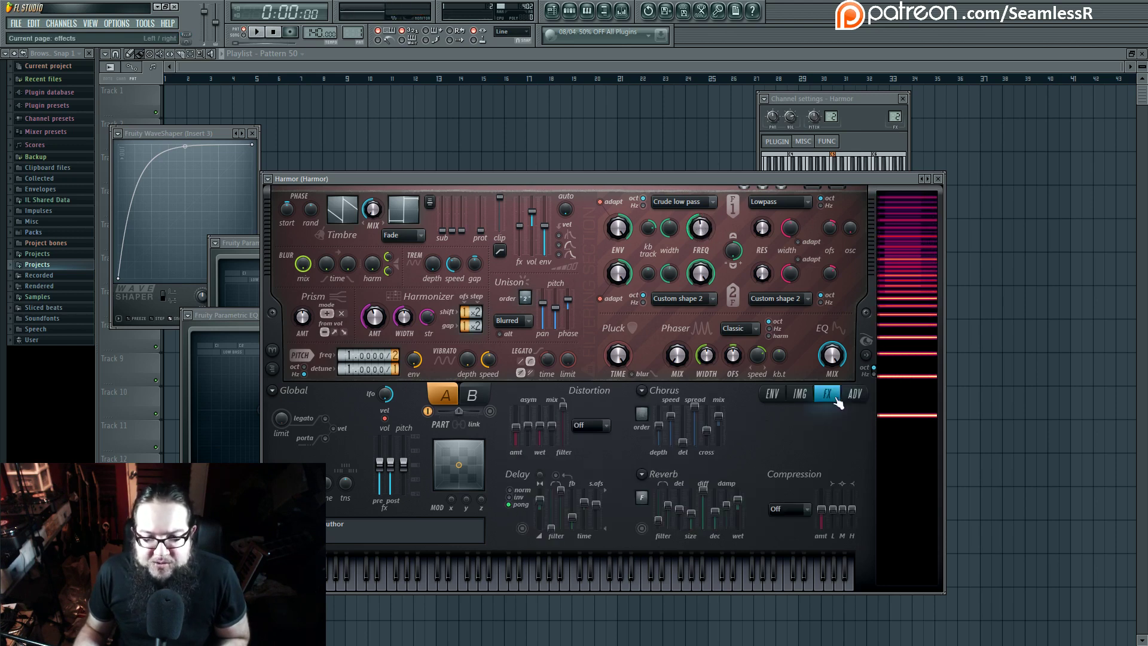
left_click(591, 425)
left_click(589, 445)
key("space")
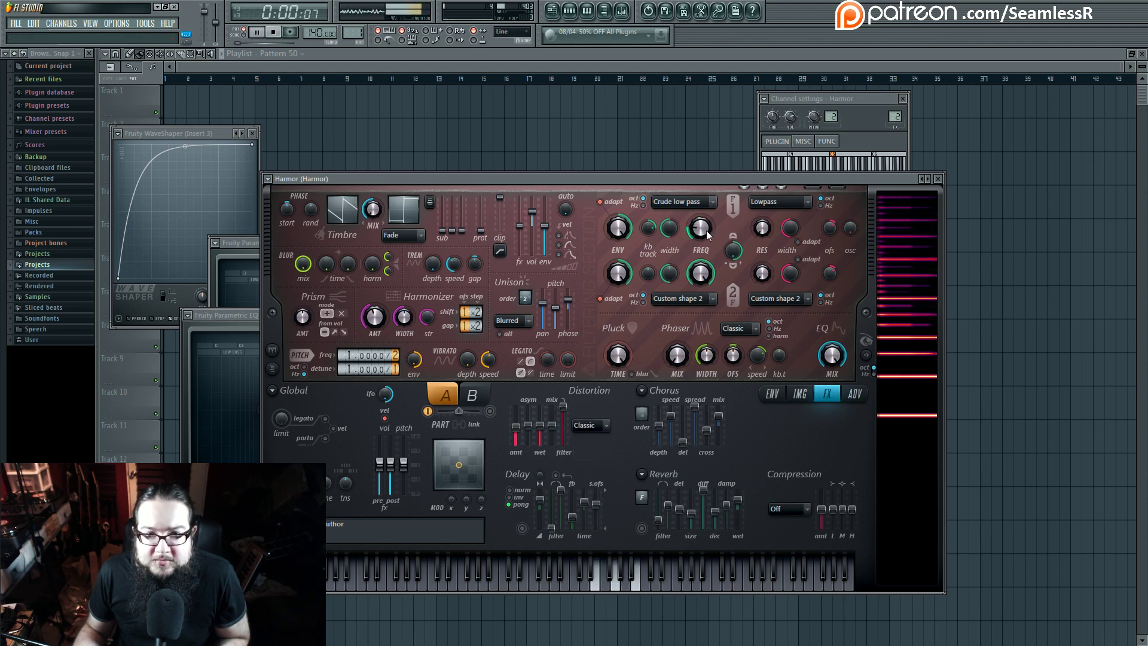
Step: Set the Filter 1 cutoff to about 25%, audition, then display the Harmonic unison pitch envelope
mouse_move(709, 235)
left_mouse_down()
mouse_move(709, 218)
mouse_move(709, 233)
mouse_move(688, 232)
left_mouse_up()
key("space")
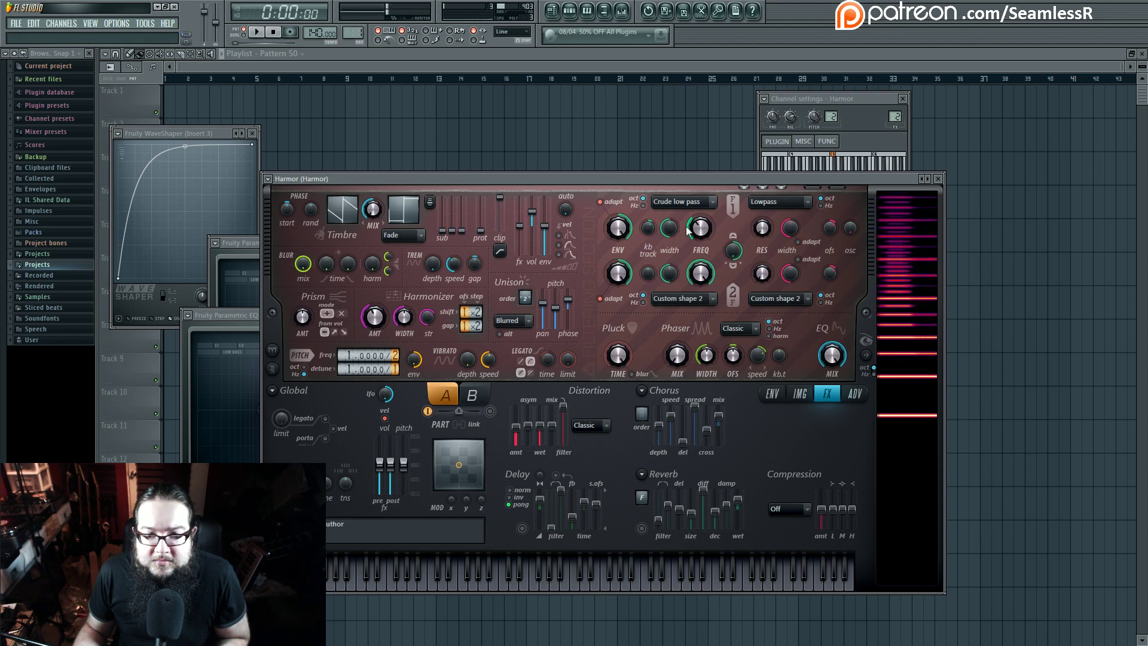
key("space")
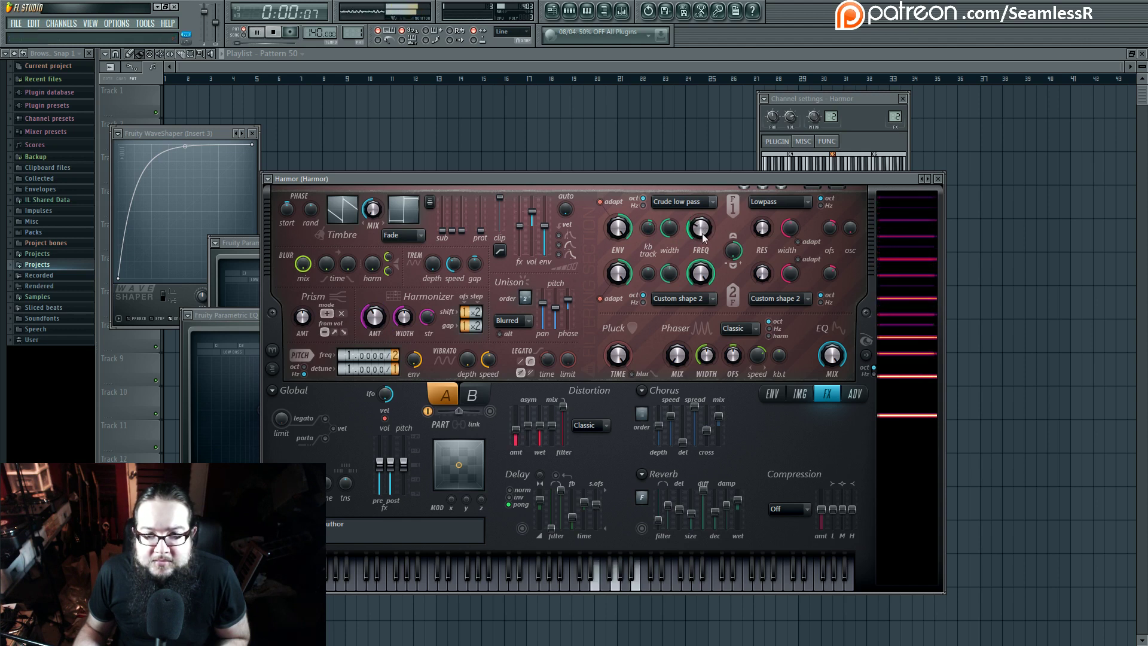
key("space")
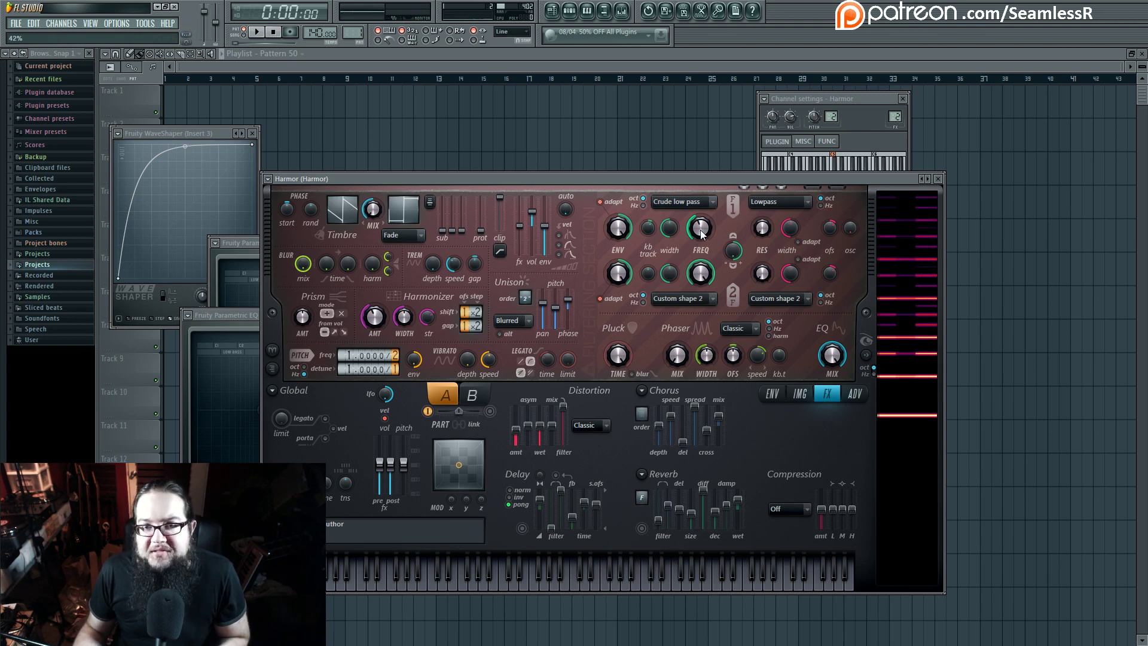
left_click(772, 393)
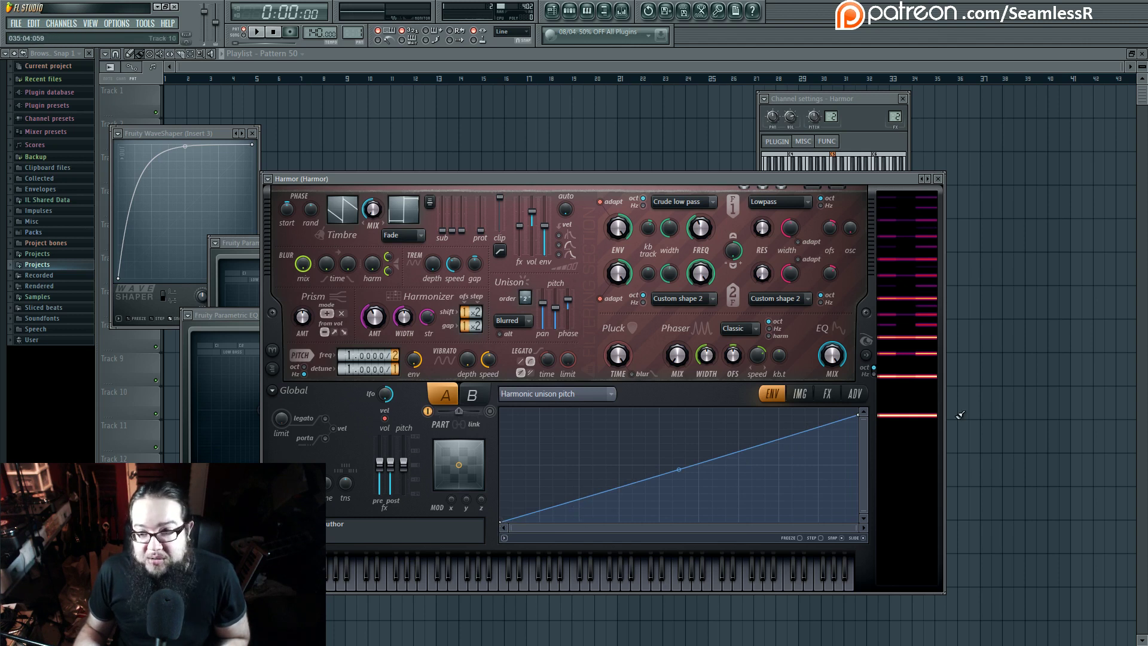
Step: Raise the unison pitch envelope's starting point while auditioning the chord
key("space")
mouse_move(501, 522)
left_mouse_down()
mouse_move(506, 466)
mouse_move(501, 522)
left_mouse_up()
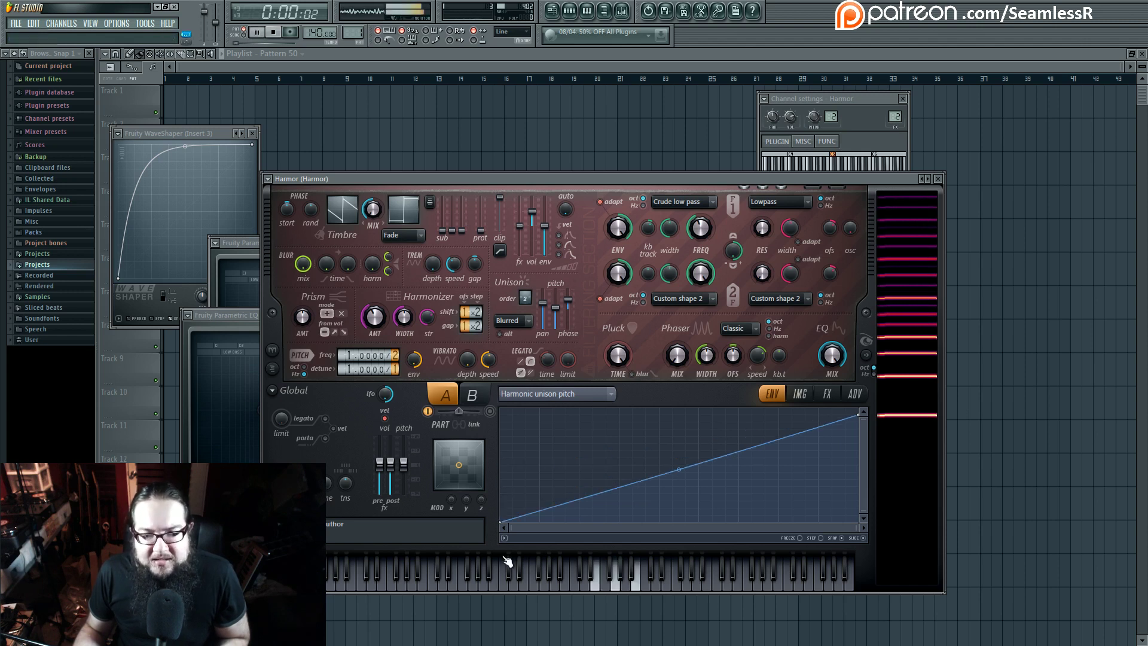
key("space")
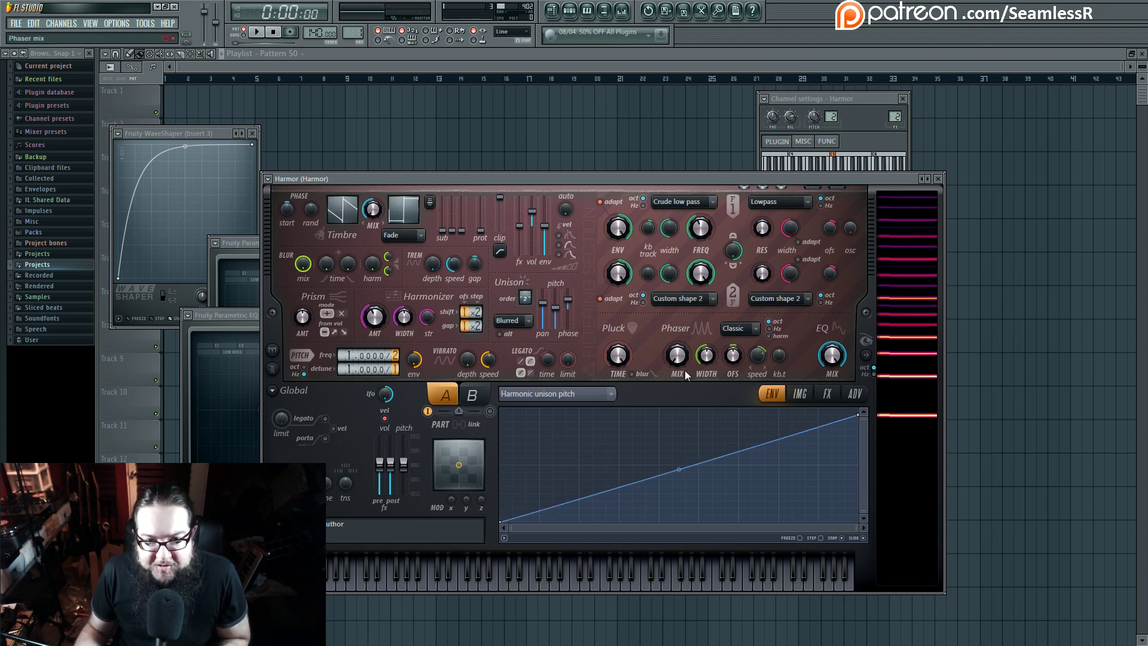
key("space")
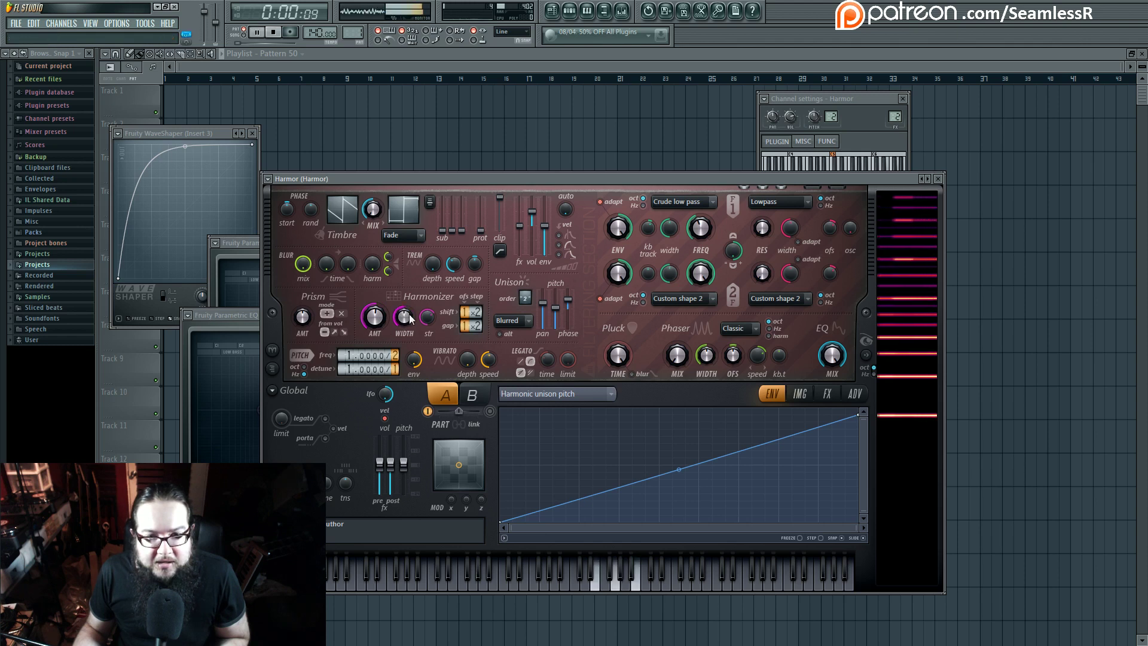
key("space")
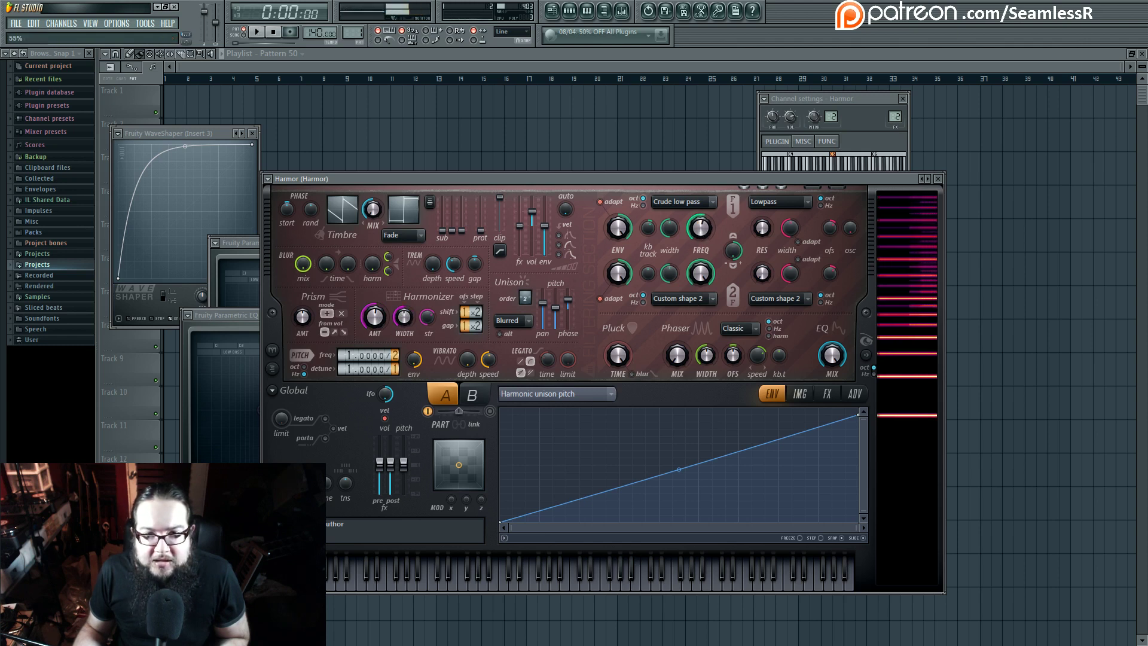
key("space")
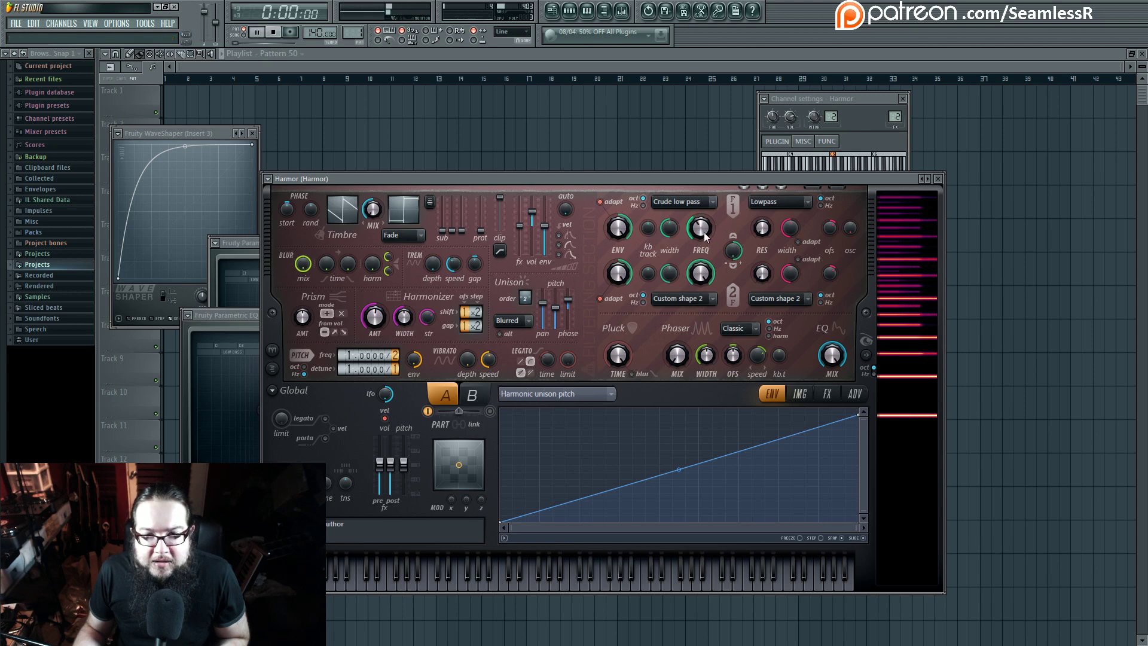
Step: Adjust the pitch divider on Harmor's effects page while auditioning, then show the channel rack with F6
left_click(824, 395)
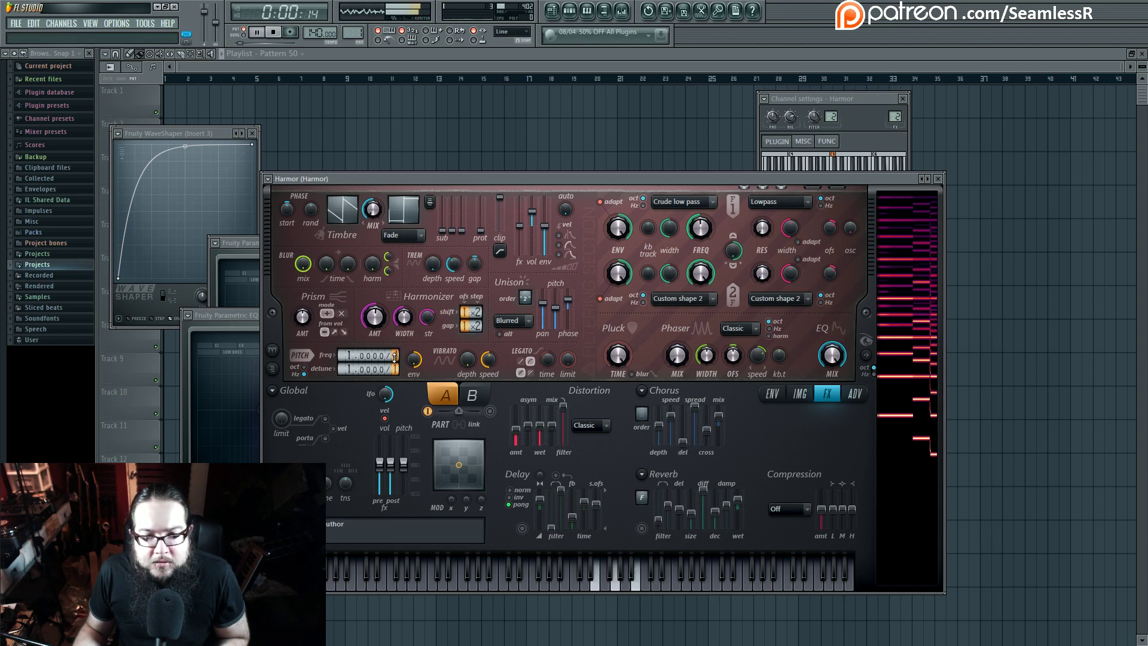
key("space")
scroll(393, 357, "up", 3)
key("space")
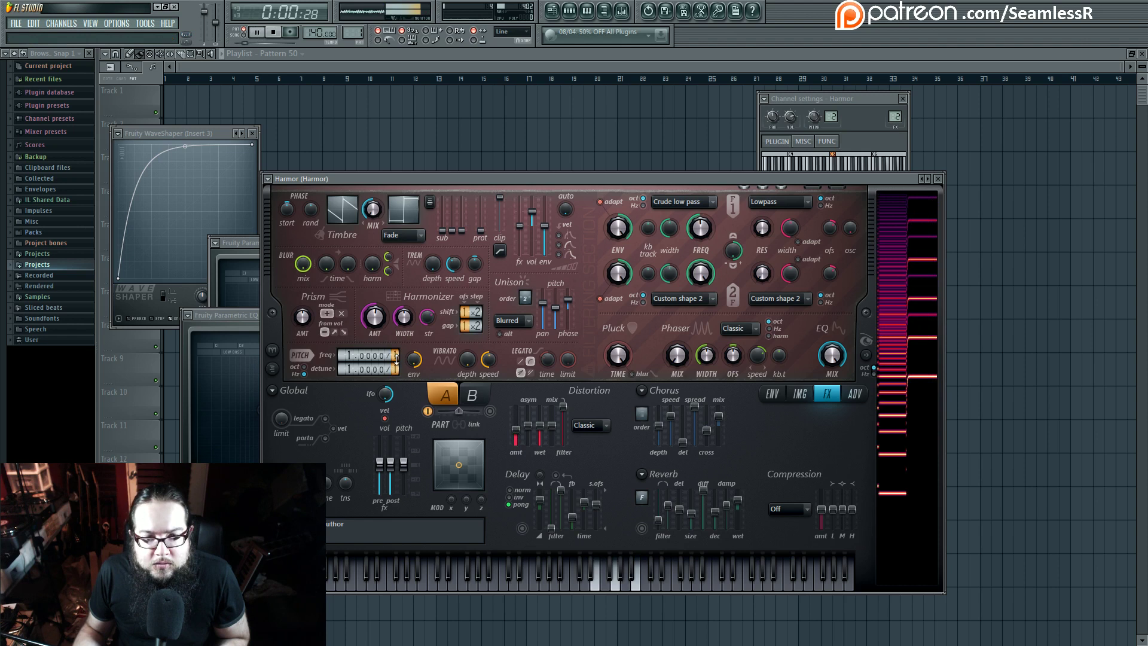
scroll(395, 357, "down", 1)
key("space")
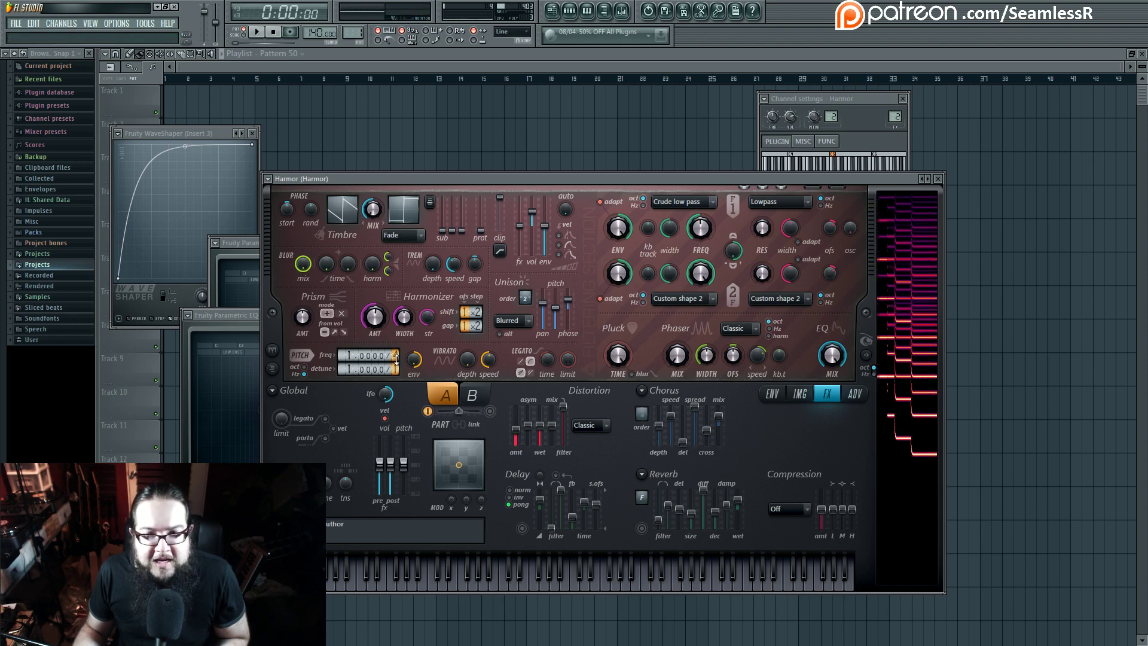
scroll(396, 357, "down", 2)
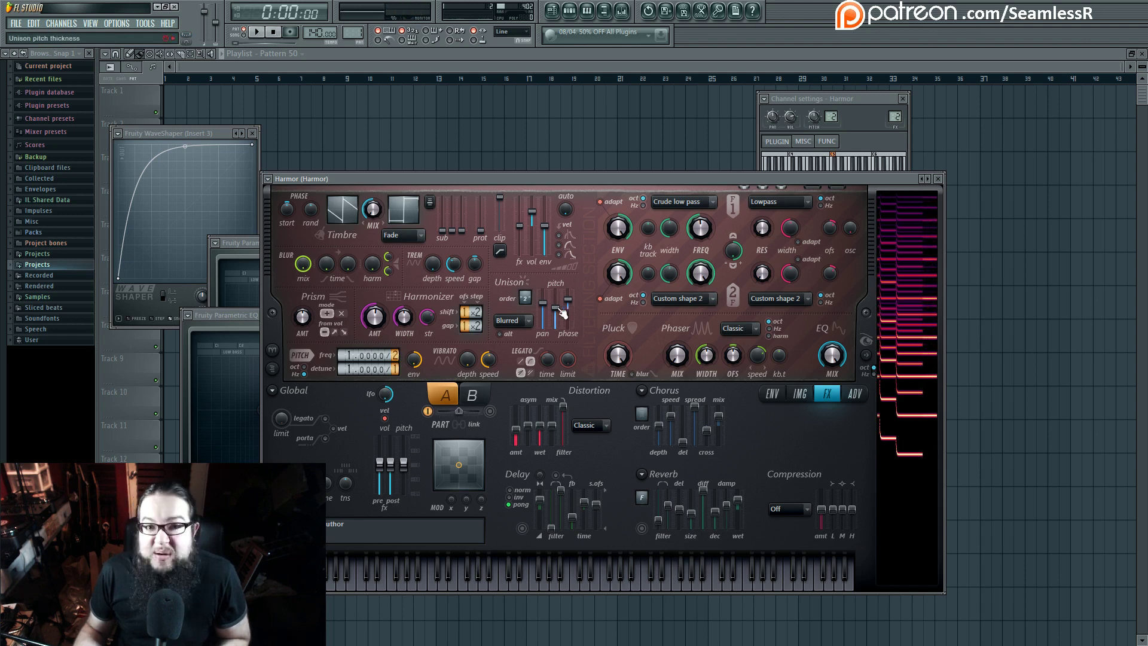
key("space")
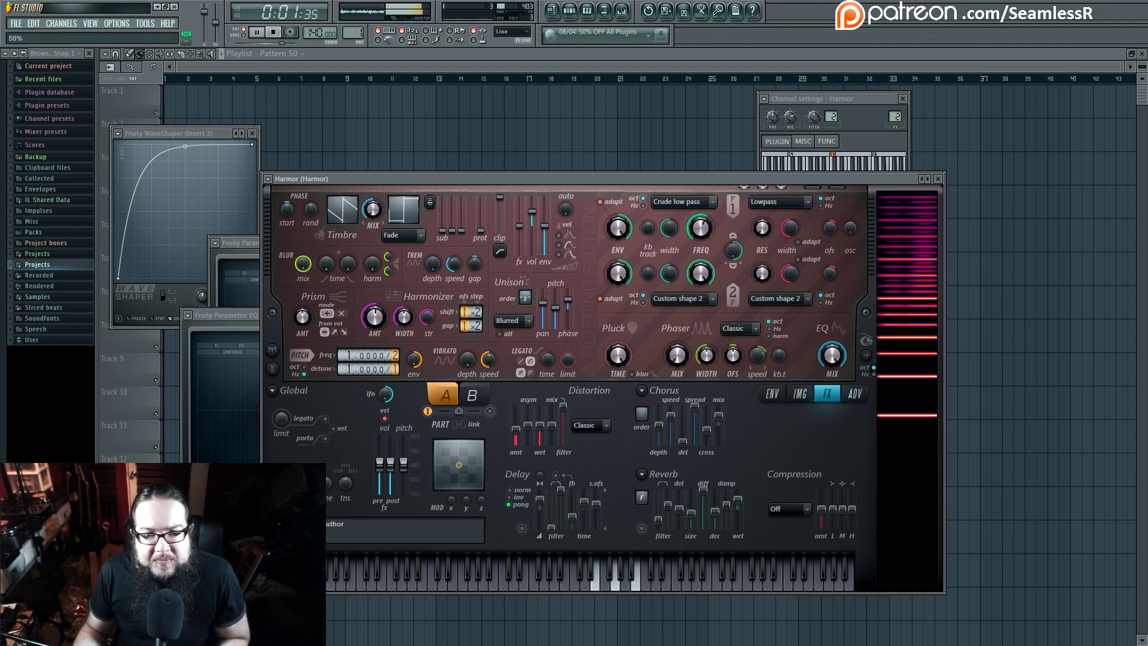
key("space")
key("F6")
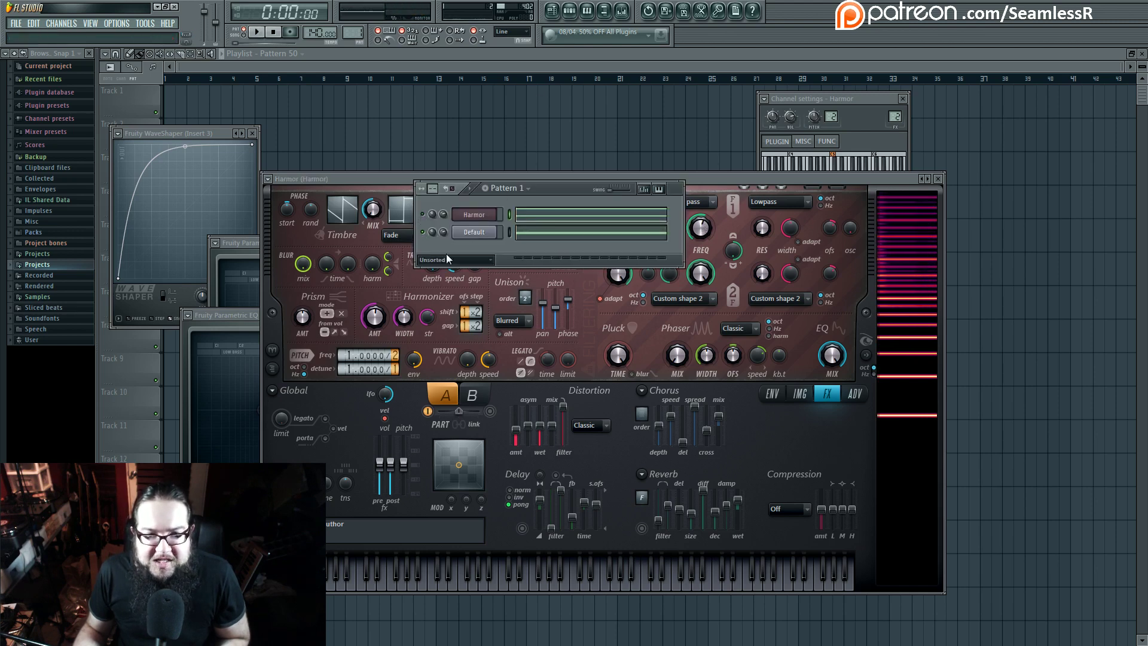
Step: Open the Default channel's Sytrus and compare operators 1 and 2
key("space")
key("space")
left_click(474, 232)
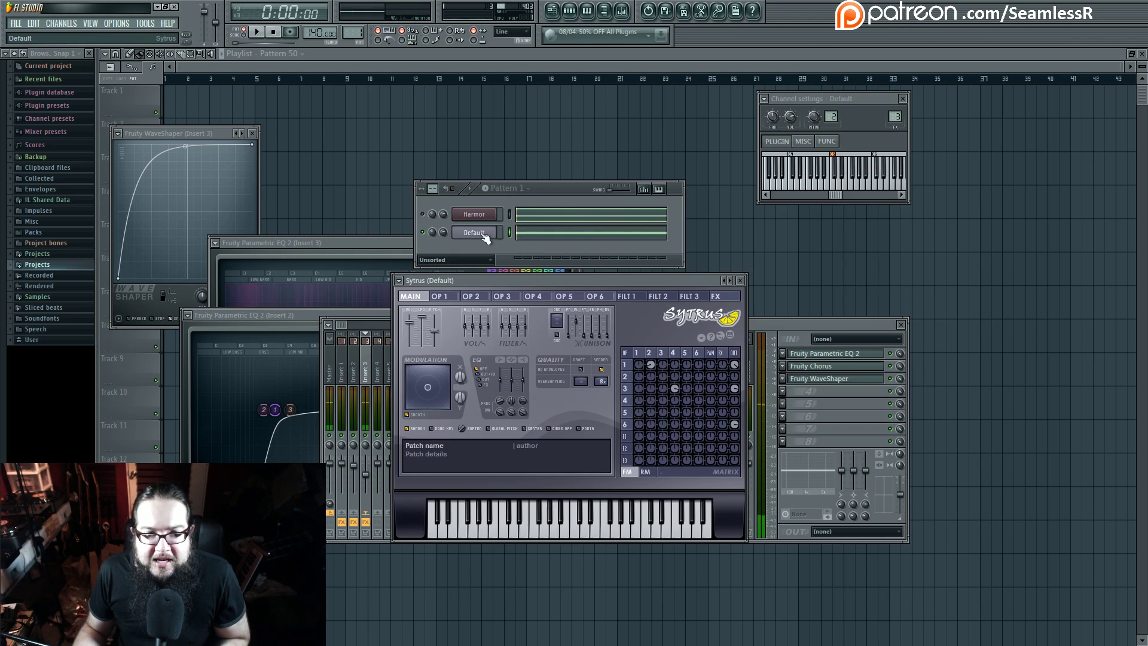
left_click_drag(615, 285, 612, 300)
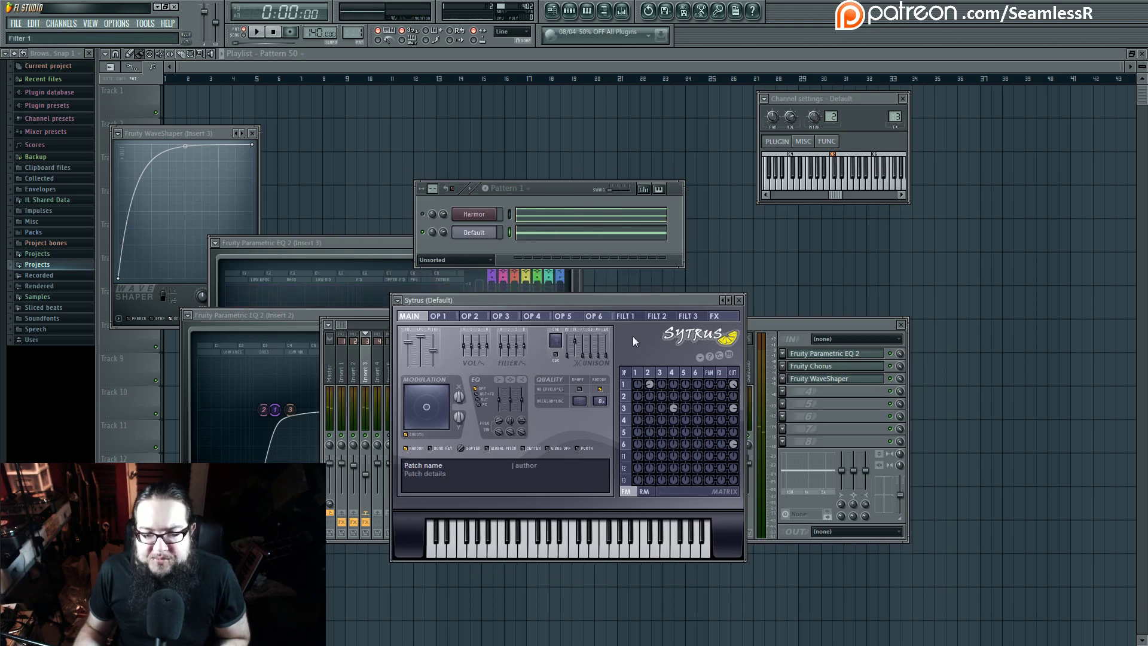
left_click(649, 372)
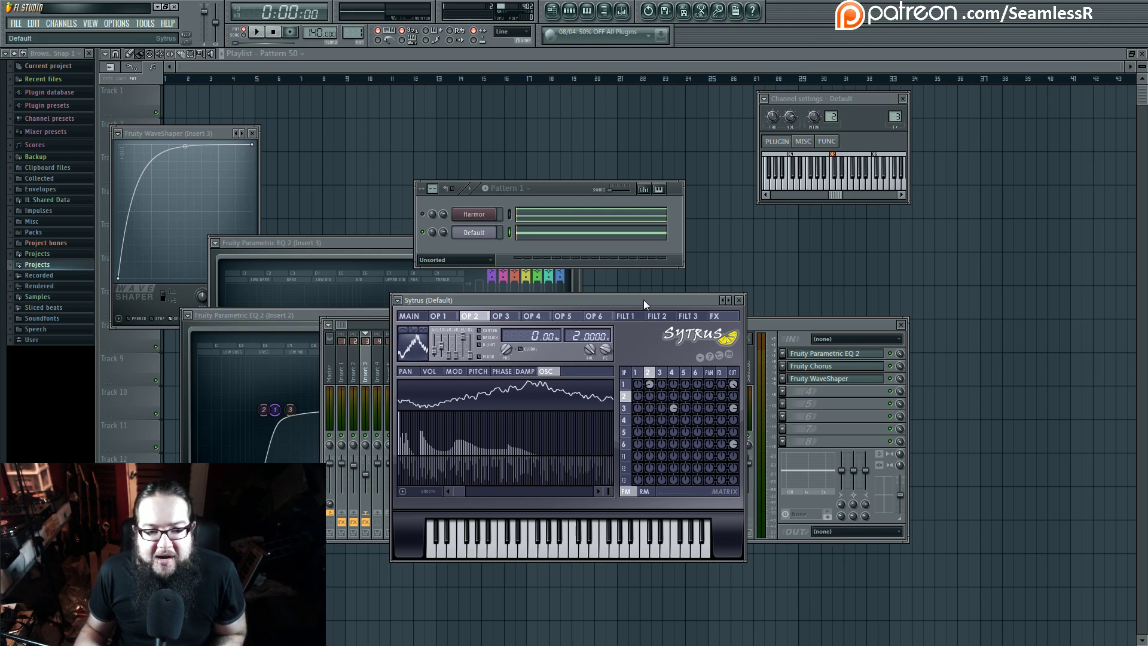
left_click(637, 372)
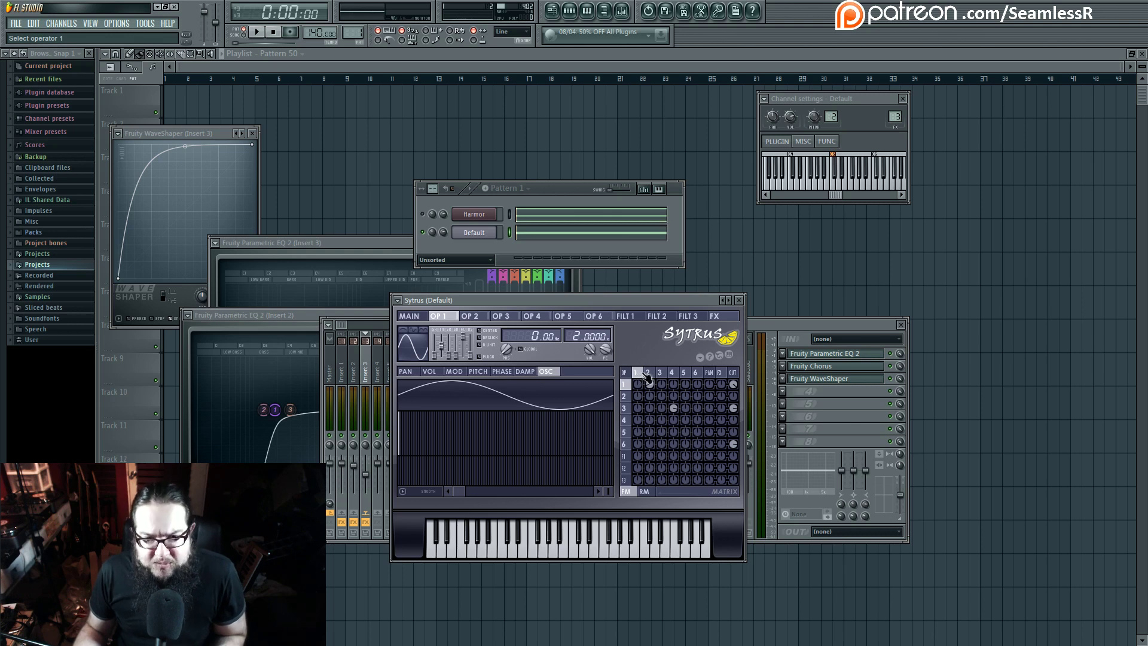
left_click(648, 372)
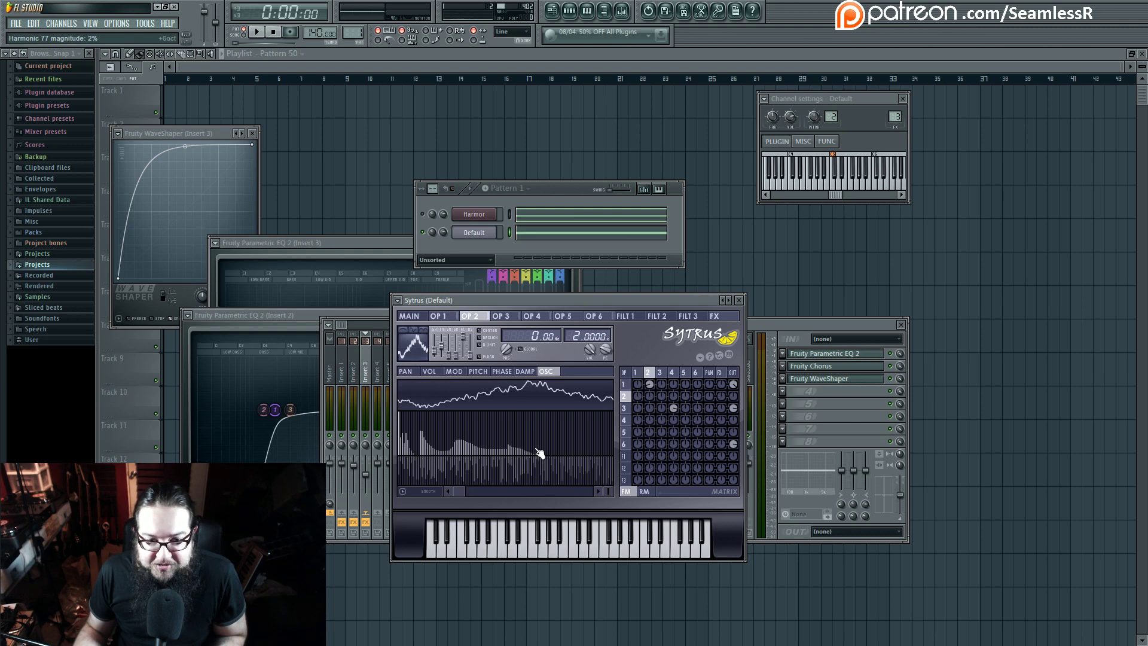
Step: Apply a phase option to operator 2's harmonics from the right-click menu
right_click(401, 487)
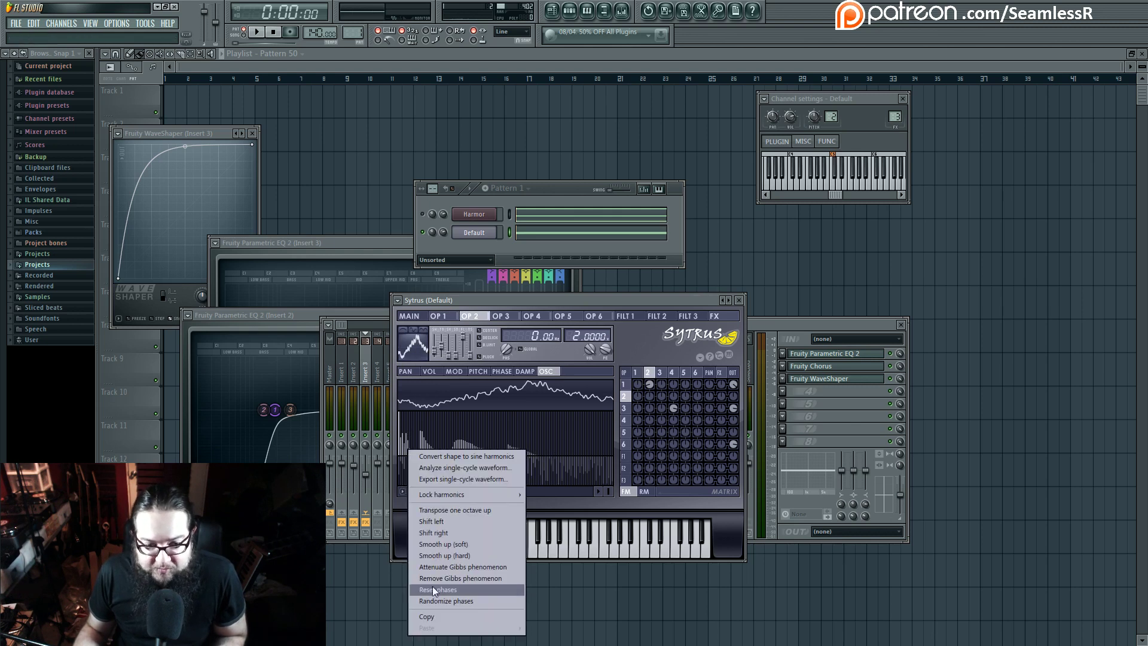
left_click(393, 507)
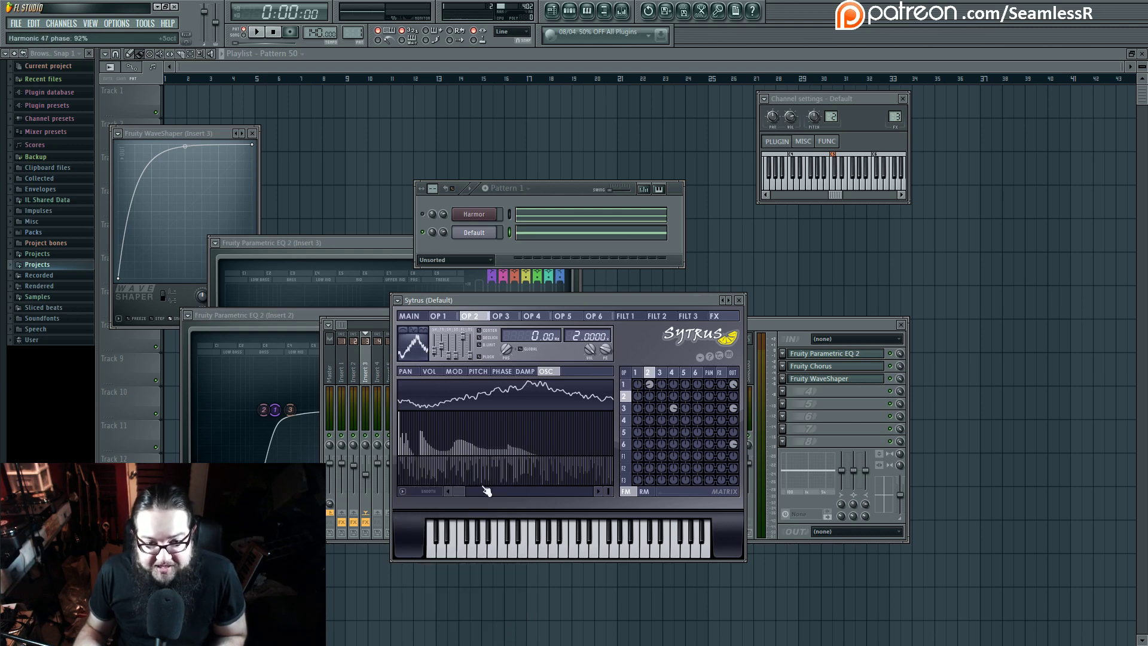
mouse_move(470, 492)
left_mouse_down()
mouse_move(601, 491)
mouse_move(451, 491)
left_mouse_up()
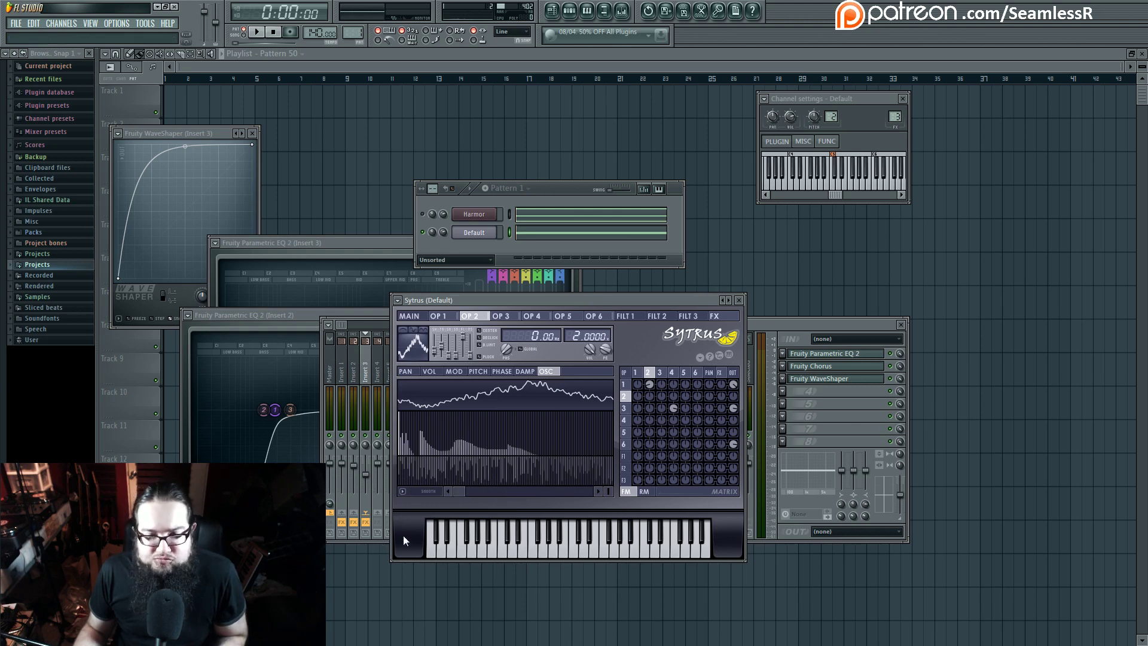
Step: Step through Sytrus operators 3 and 4 on to operator 6
left_click(660, 375)
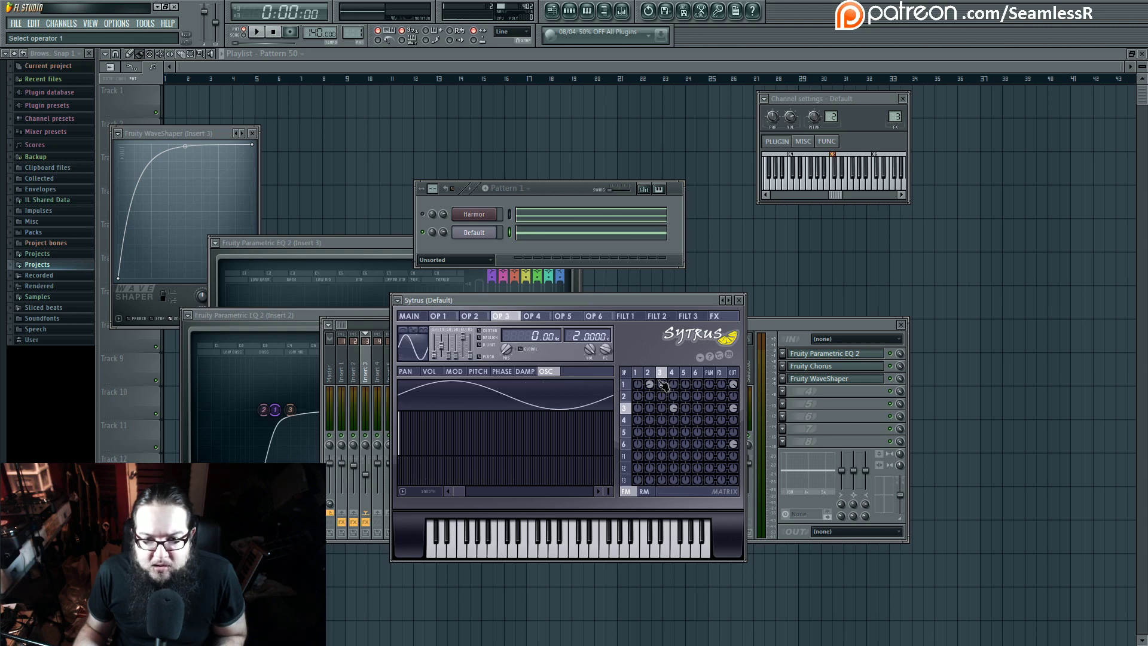
left_click(672, 376)
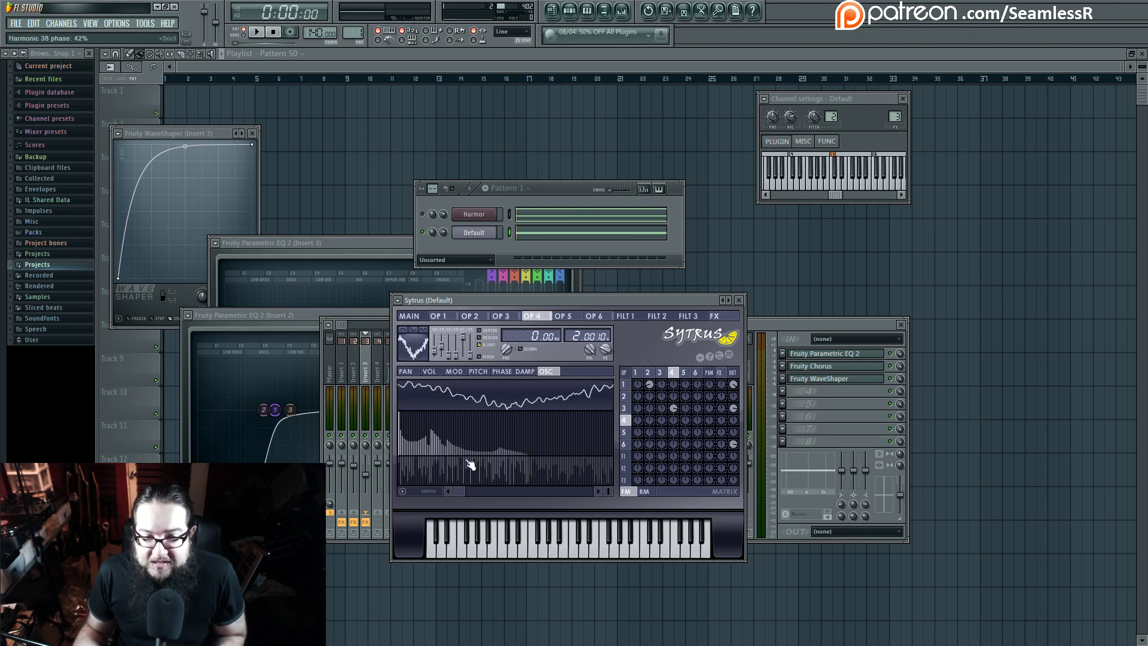
left_click(683, 372)
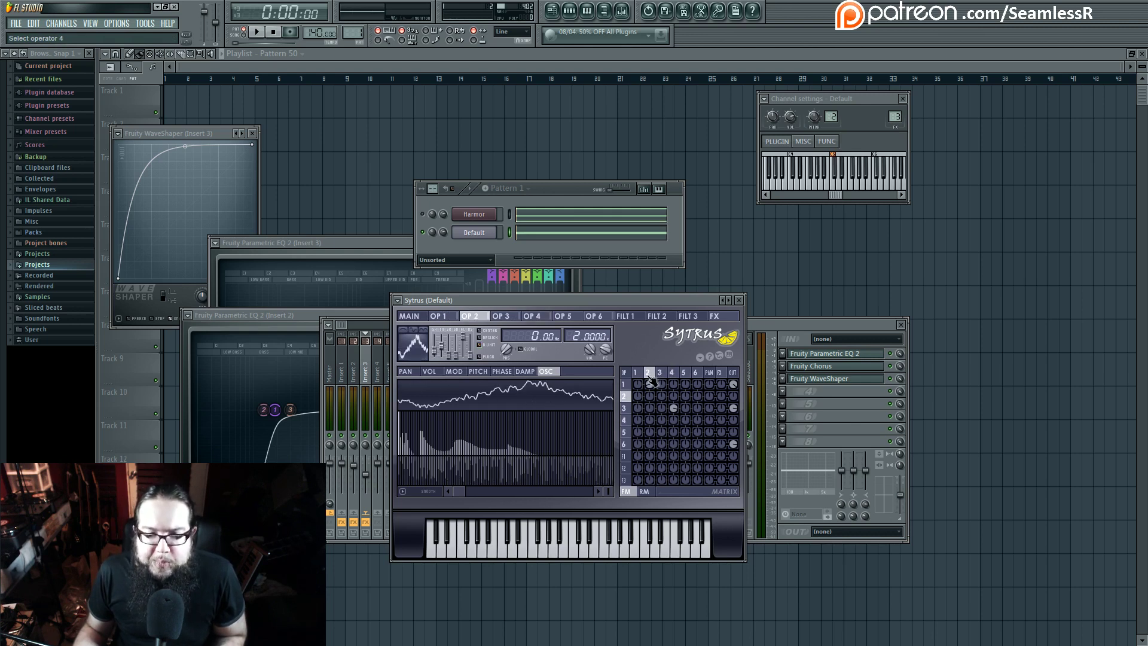
left_click(624, 444)
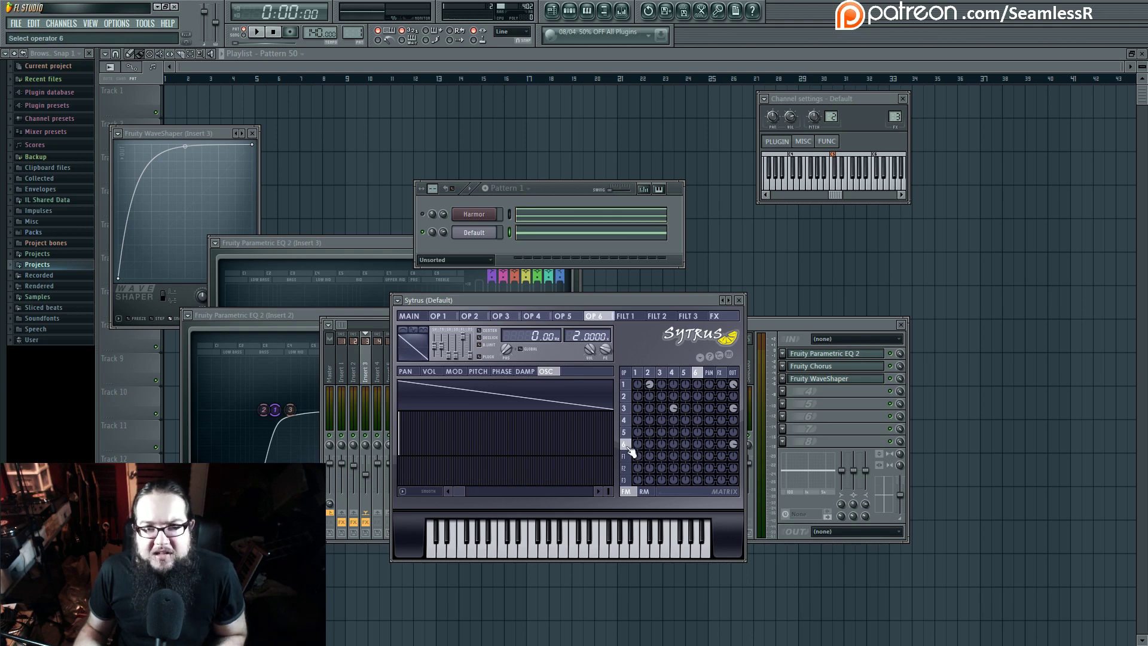
Step: Audition the bass, view operators 1 and 2, then switch Sytrus to its MAIN page
key("space")
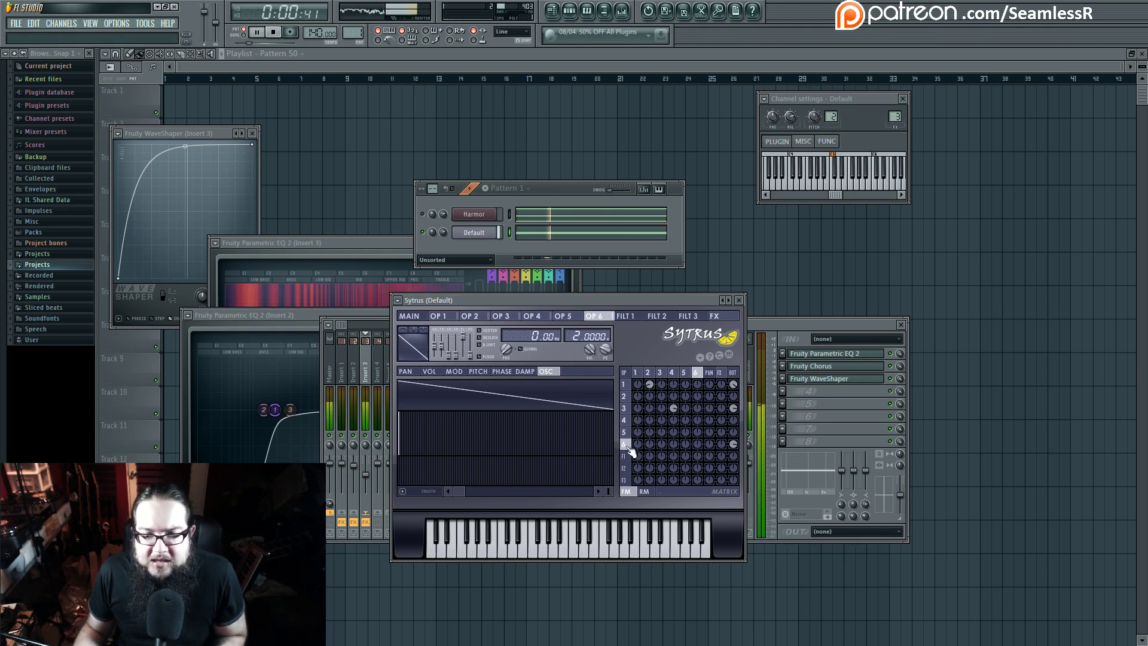
key("space")
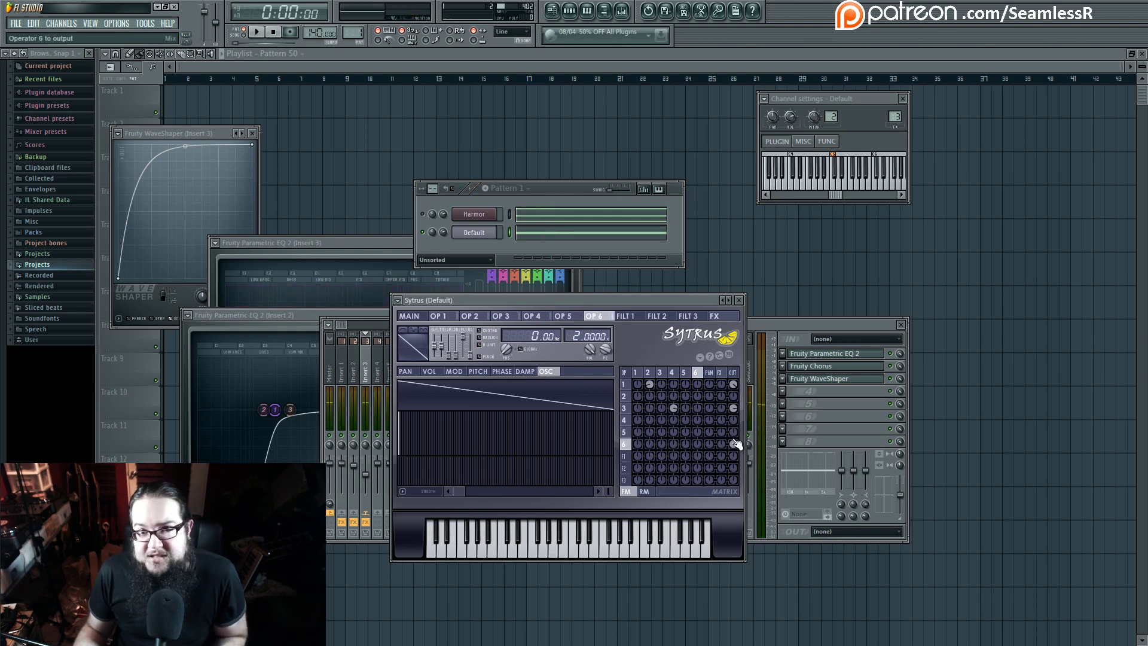
left_click(646, 372)
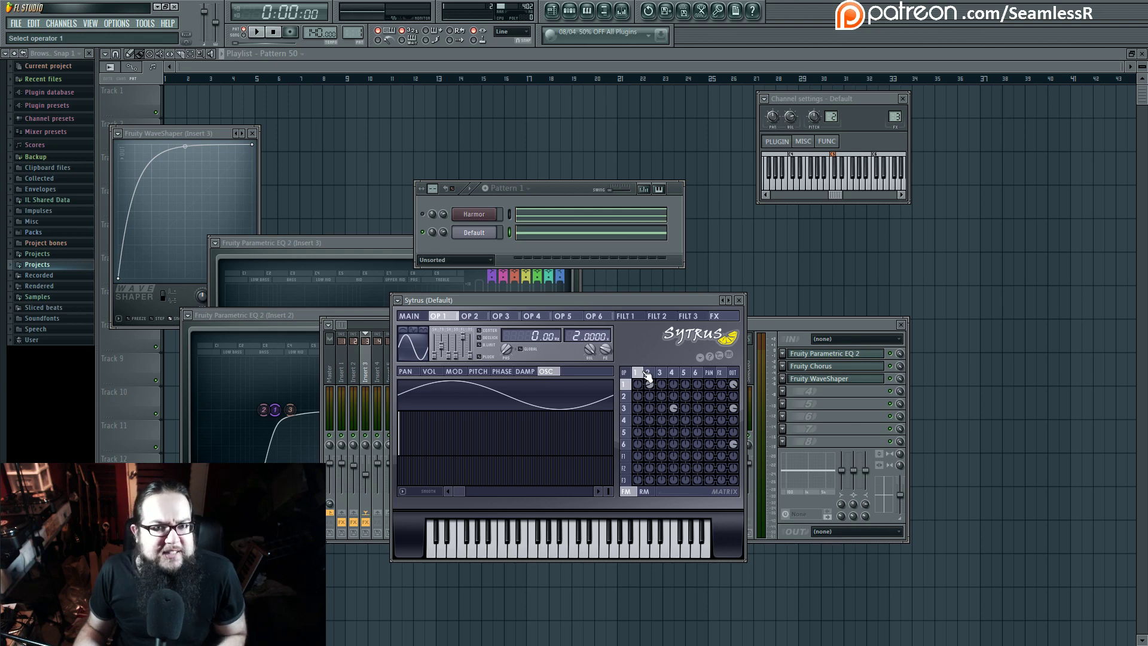
left_click(648, 373)
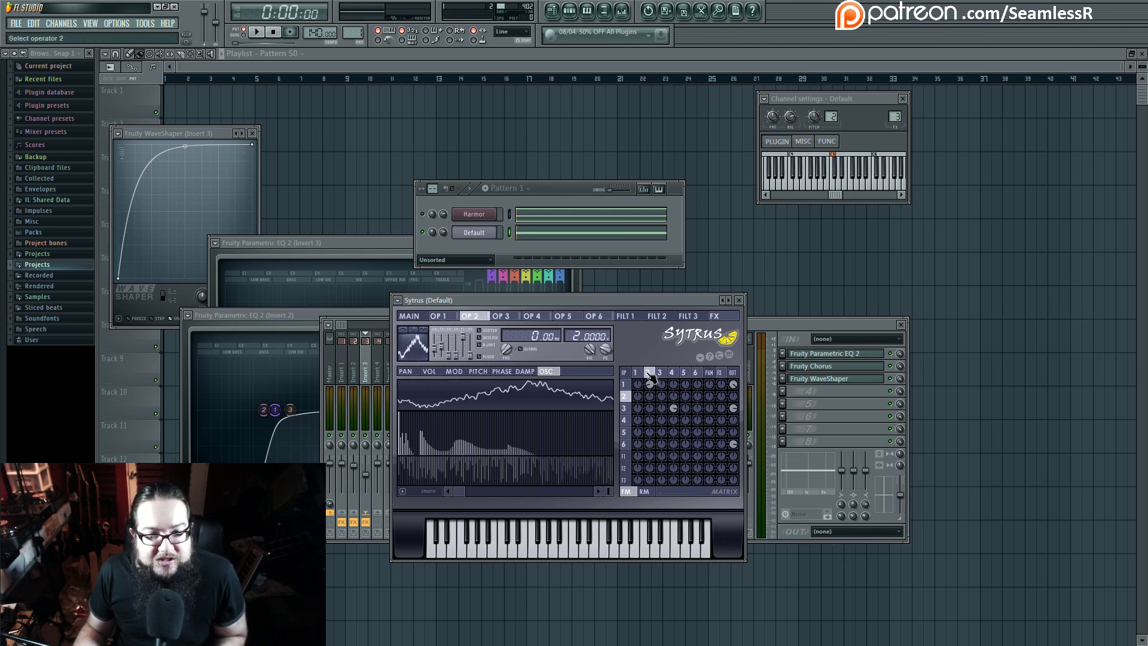
left_click(411, 315)
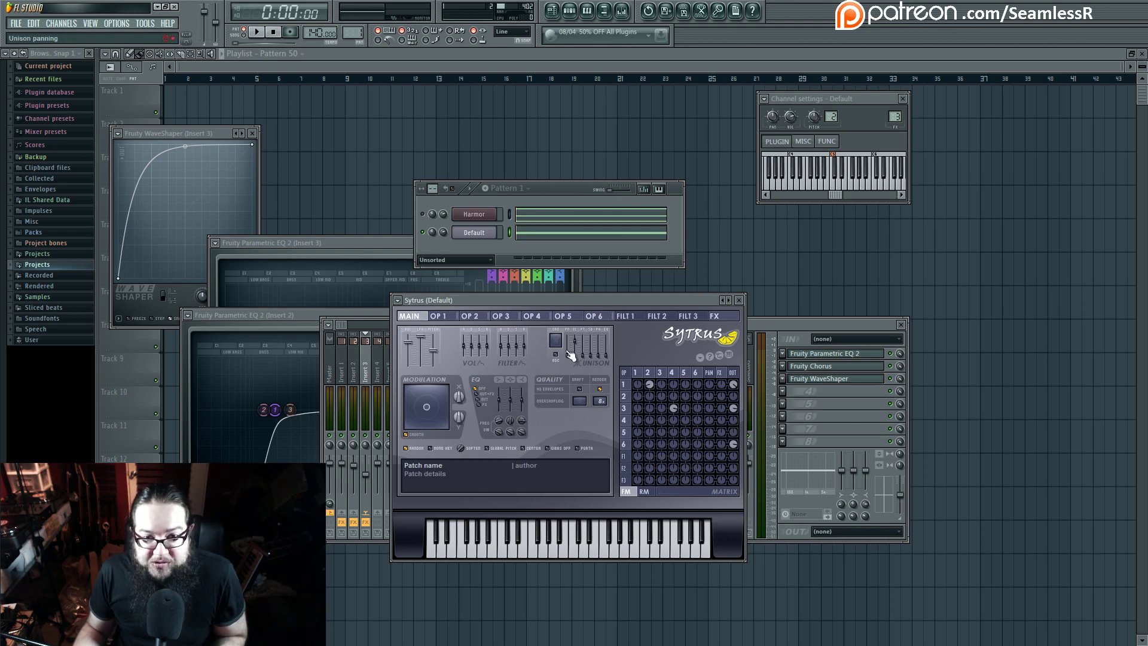
Step: Compare operator 1's pitch and phase envelopes, then the phase mappings of operators 1–3
left_click(638, 372)
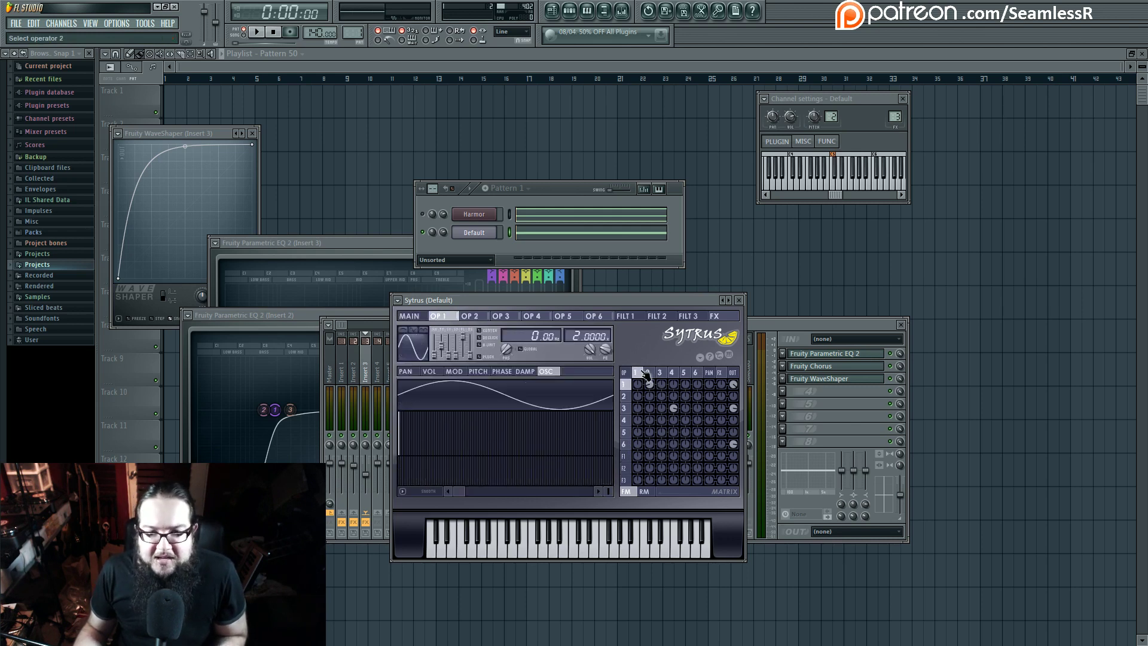
left_click(478, 372)
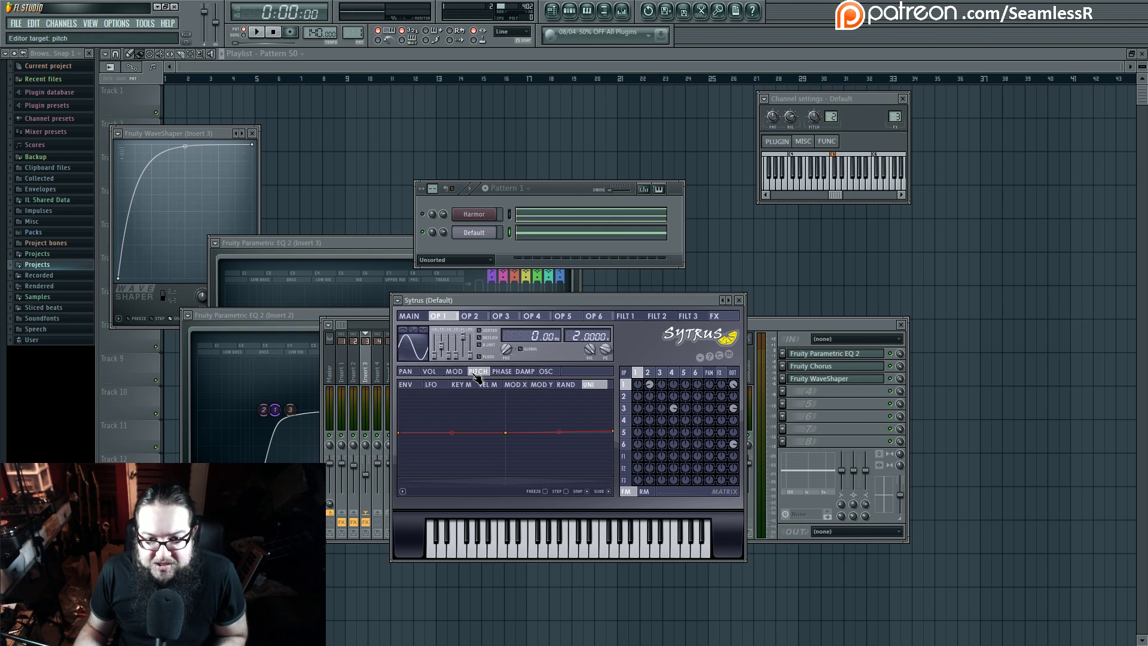
left_click(513, 372)
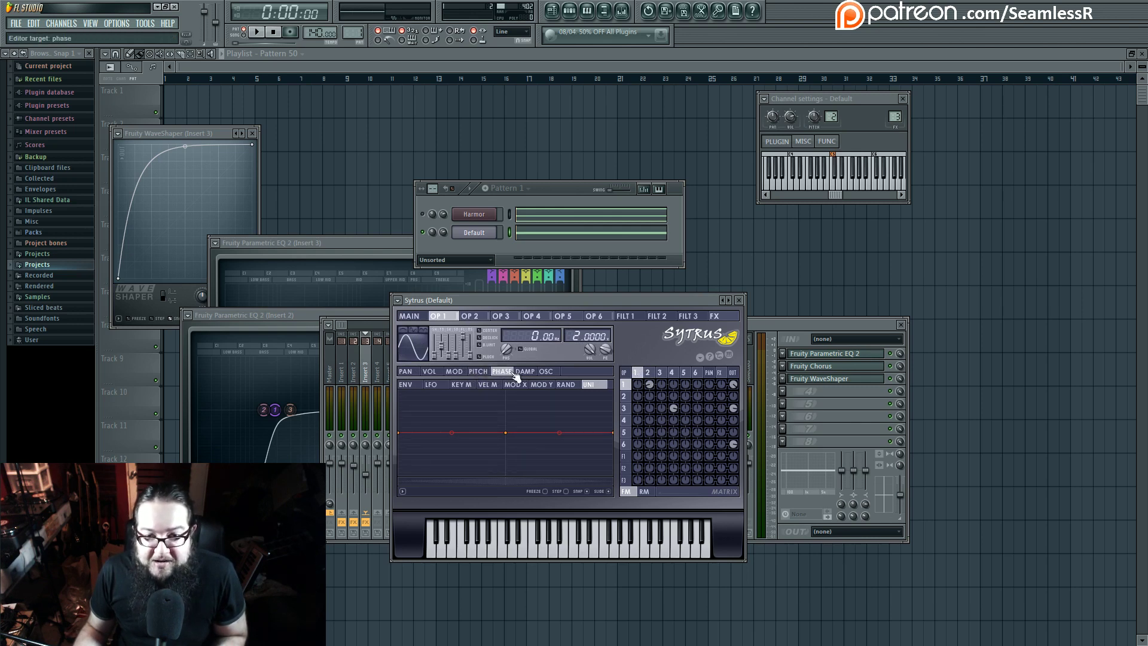
left_click(648, 373)
left_click(659, 373)
left_click(636, 373)
left_click(649, 372)
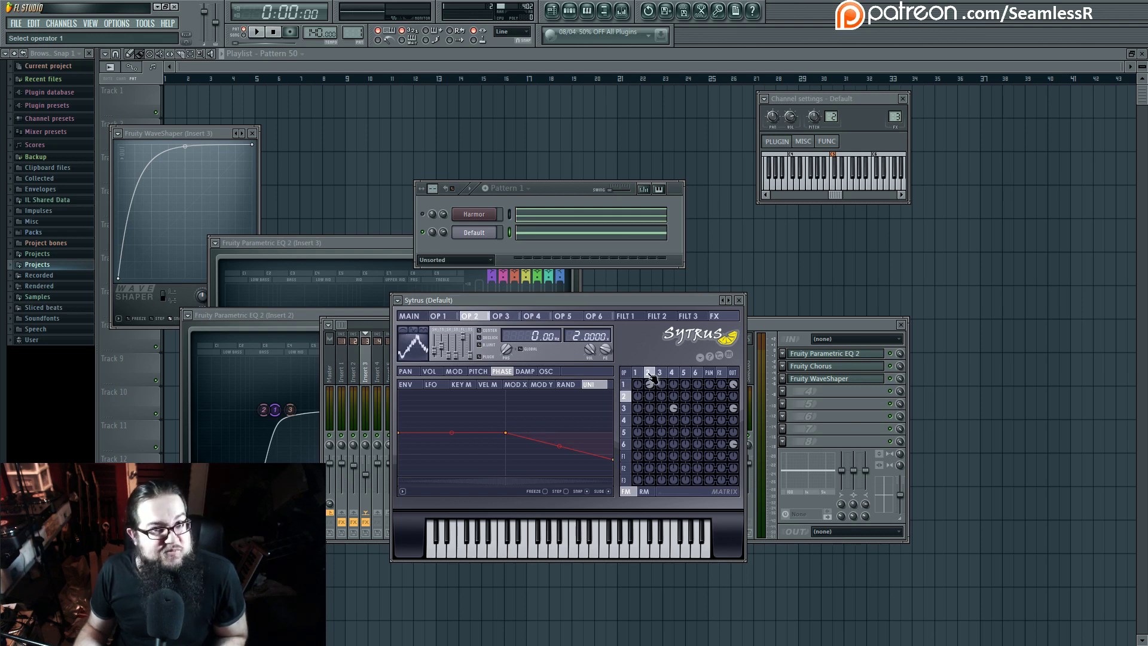
left_click(636, 373)
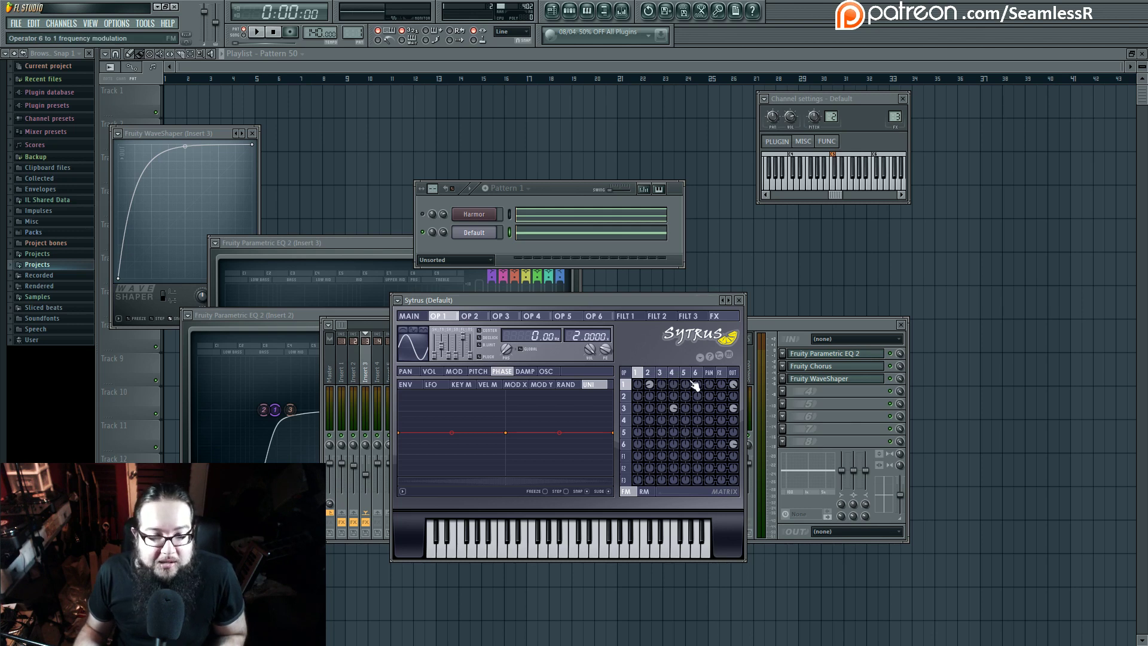
Step: Inspect operator 3's phase and pitch mappings, then operator 2's pitch mapping
left_click(659, 372)
left_click(478, 371)
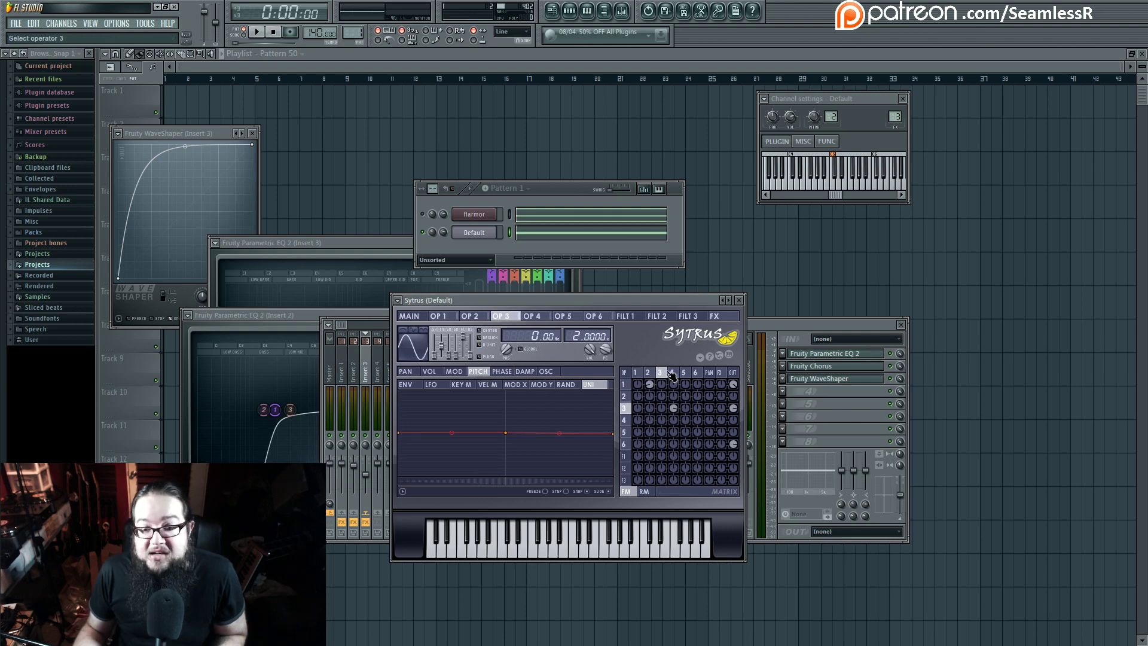
left_click(647, 372)
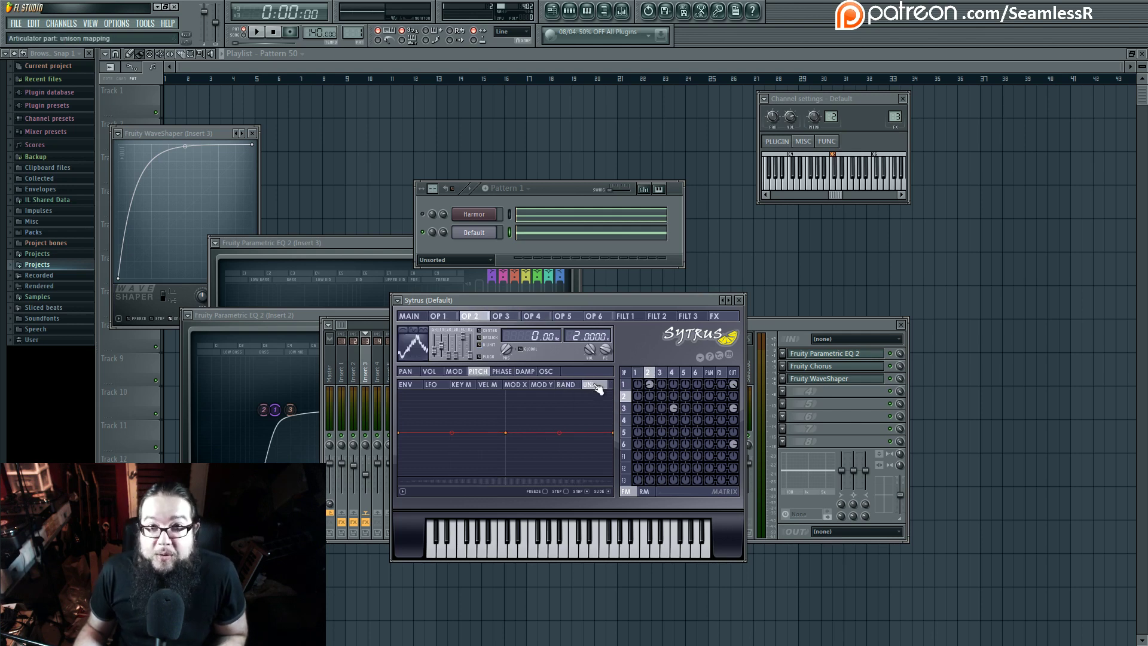
left_click(536, 372)
left_click(502, 371)
left_click(478, 372)
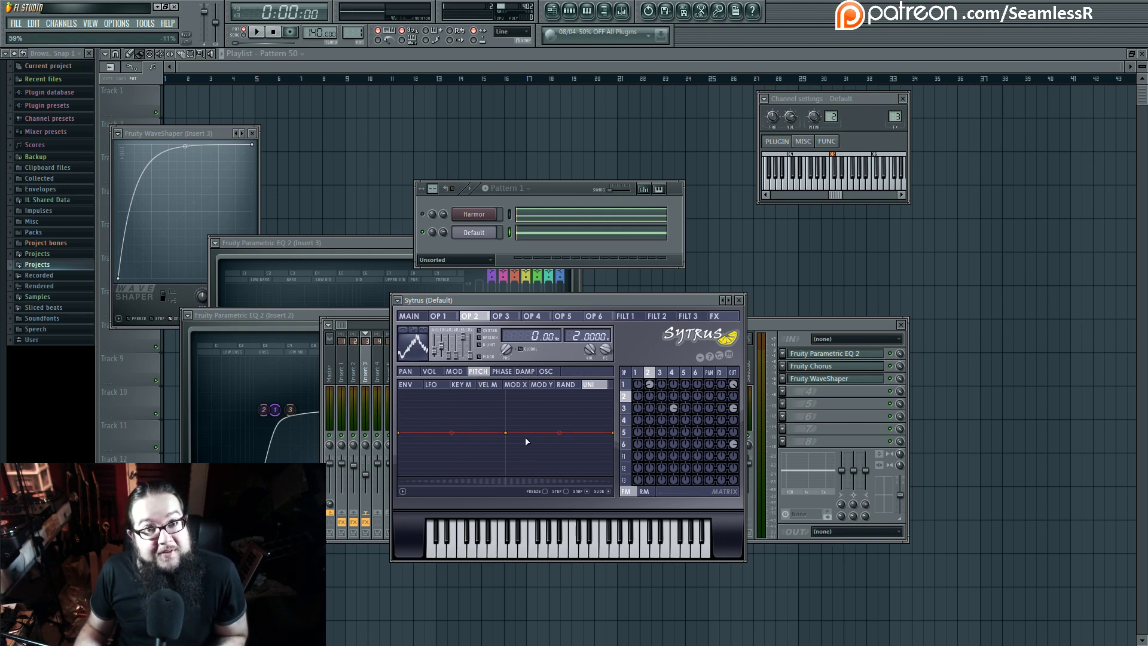
Step: Check the unison pitch mappings of operators 1, 2, 4 and 6, then operator 6's phase
left_click(636, 372)
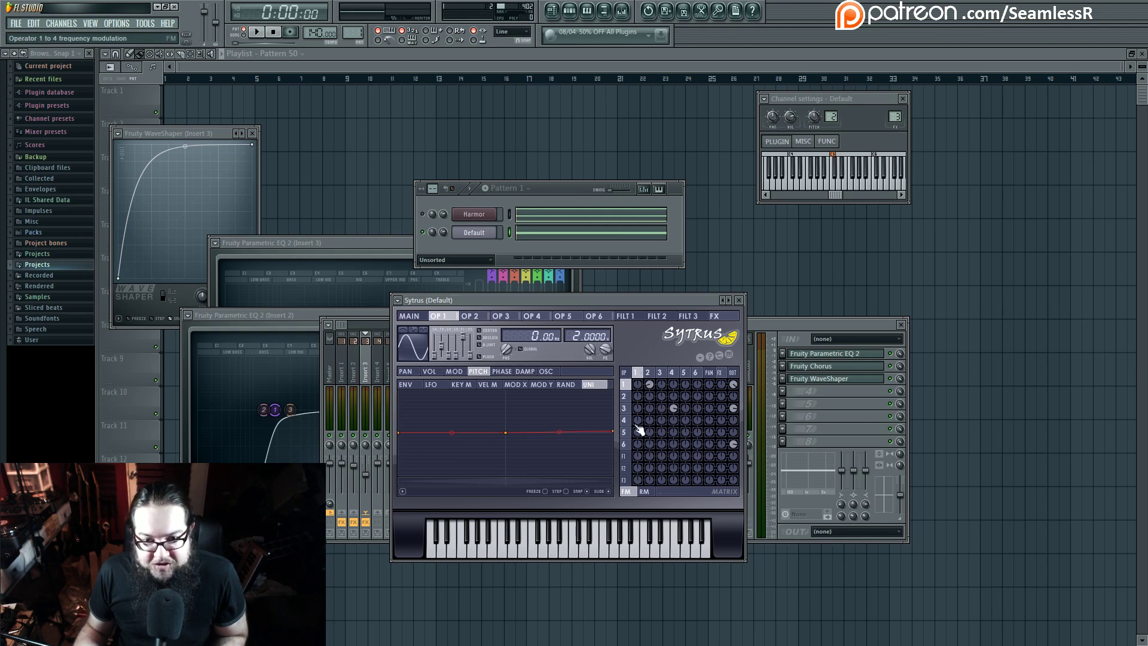
left_click(648, 372)
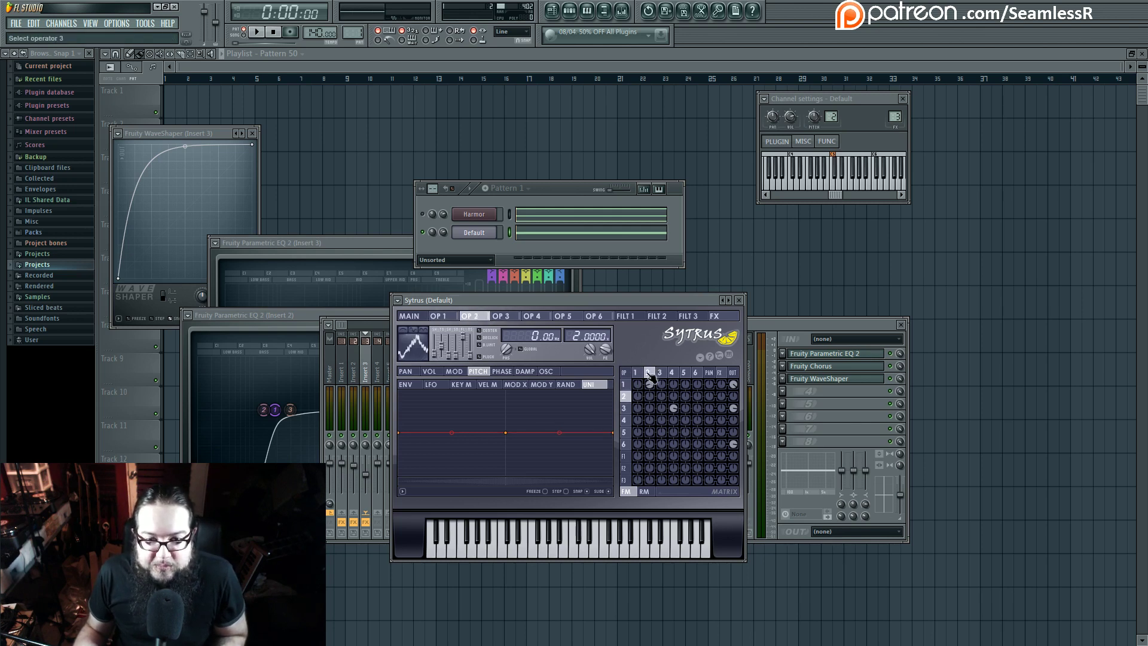
left_click(660, 373)
left_click(672, 372)
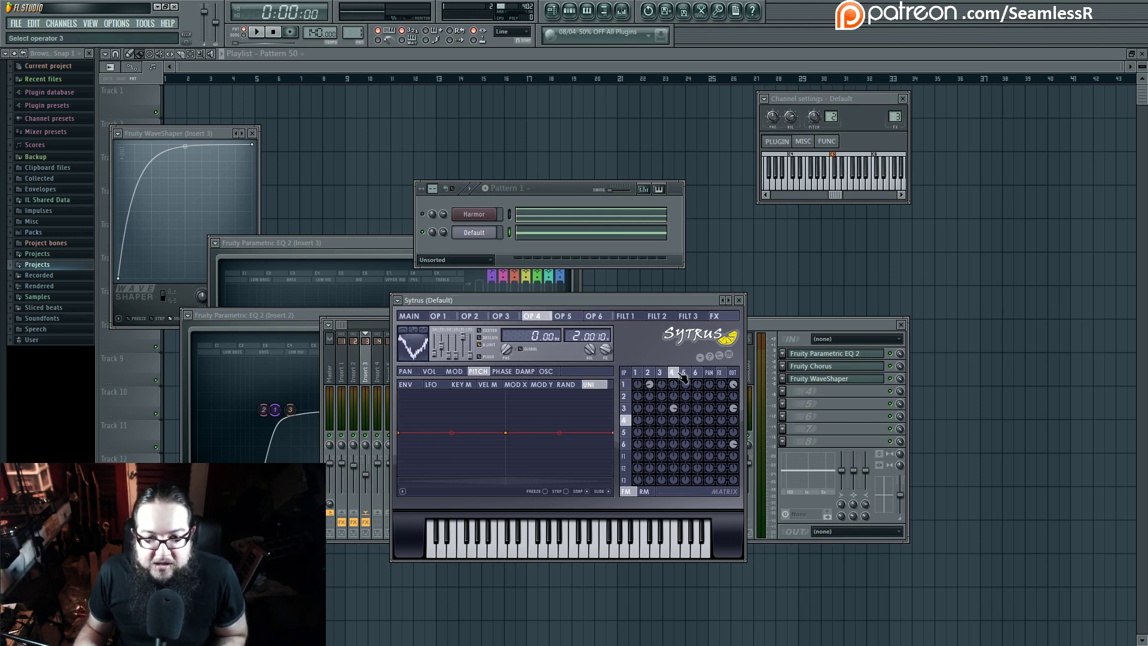
left_click(683, 373)
left_click(636, 372)
left_click(624, 443)
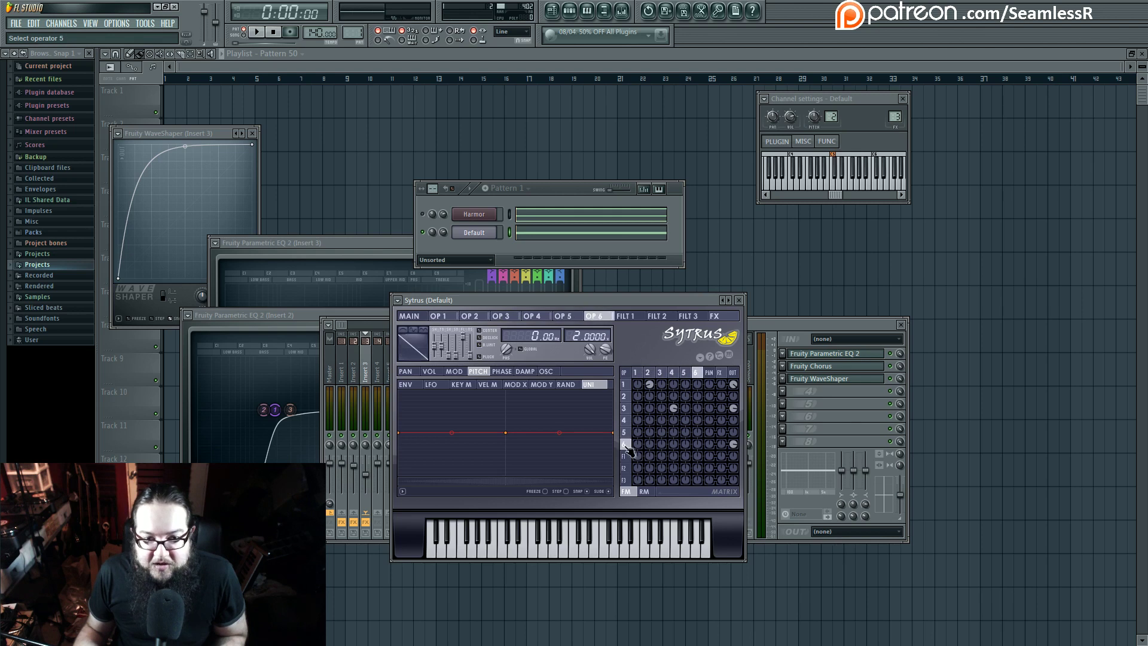
left_click(500, 372)
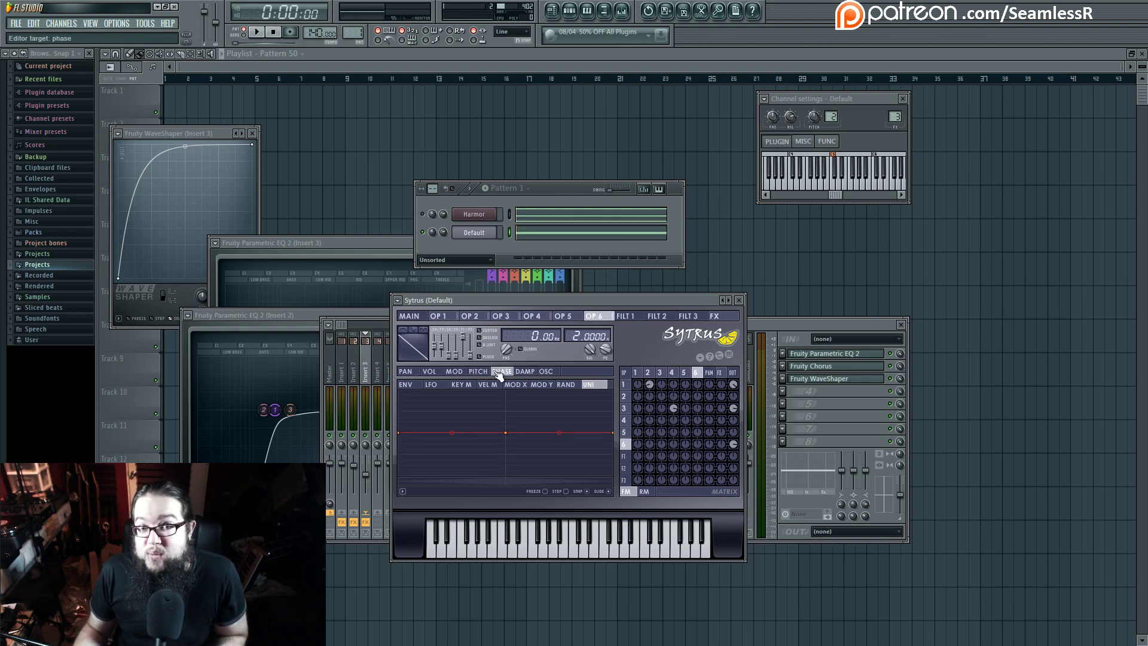
Step: Check operator 2's phase mapping, audition the bass from MAIN, and bring Insert 3's mixer chain forward
left_click(642, 375)
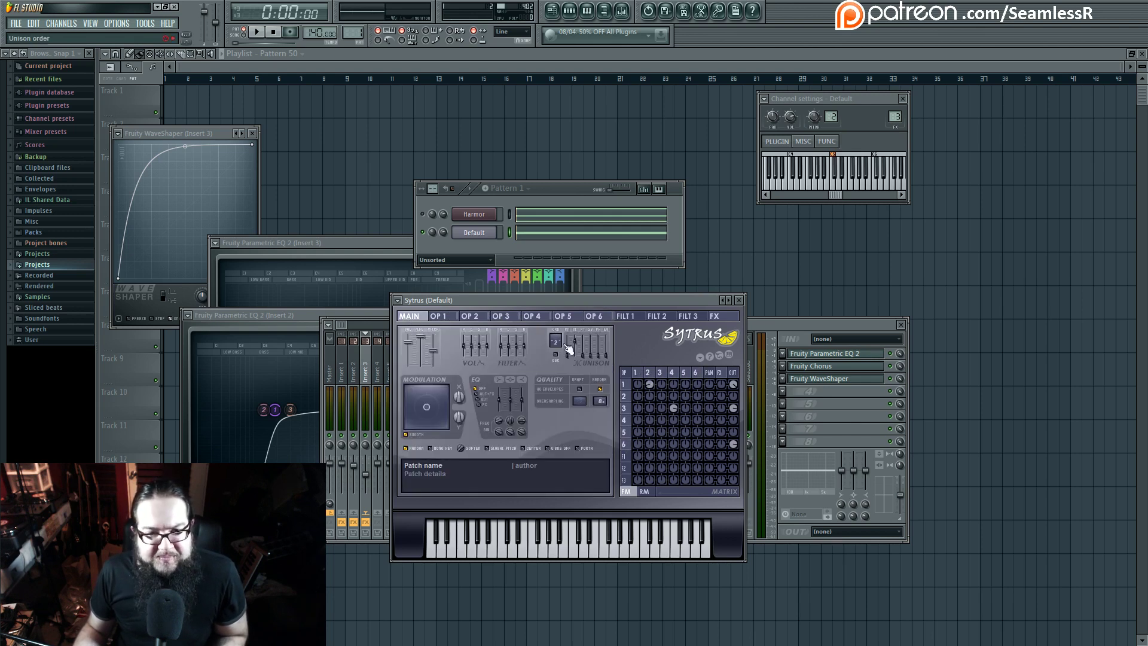
left_click(648, 373)
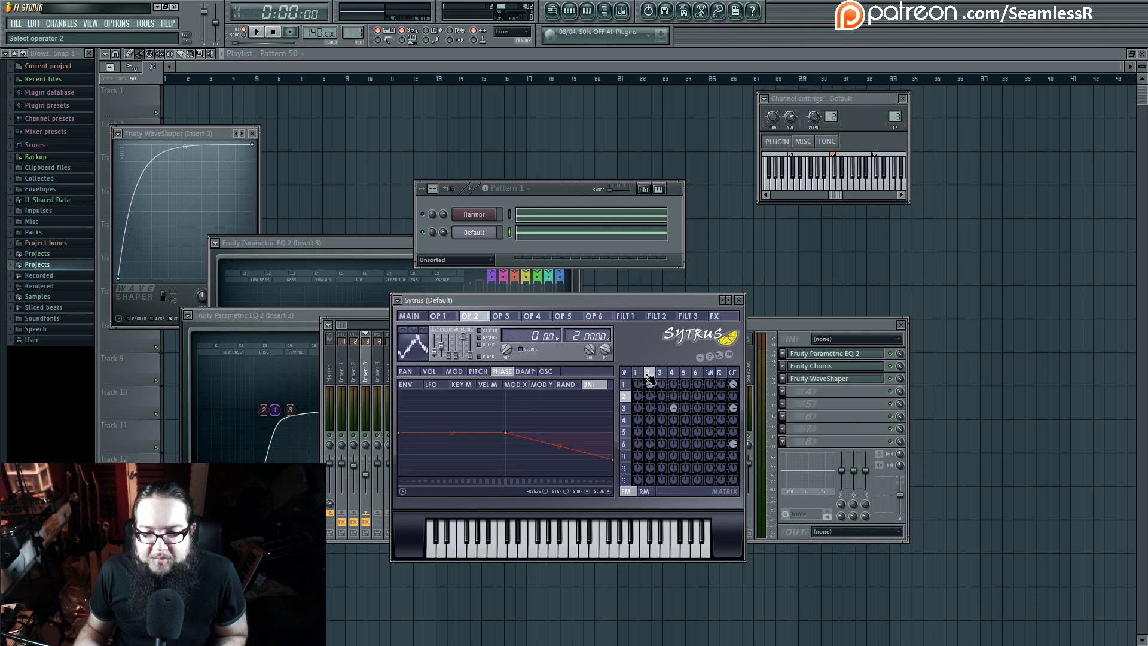
left_click(425, 316)
key("space")
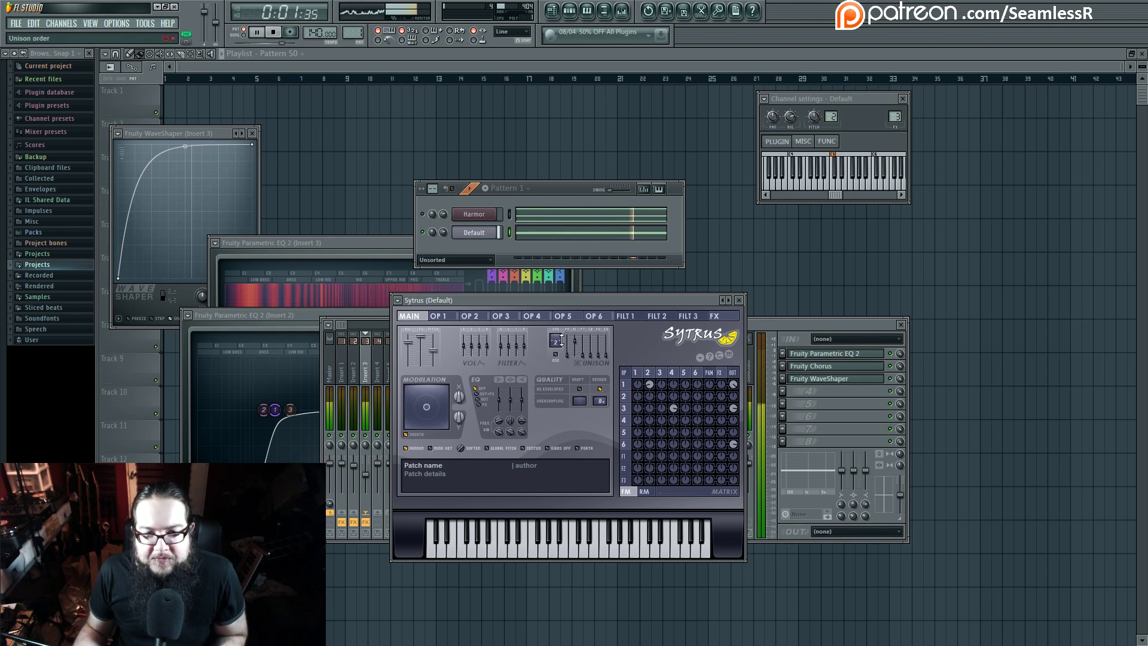
key("space")
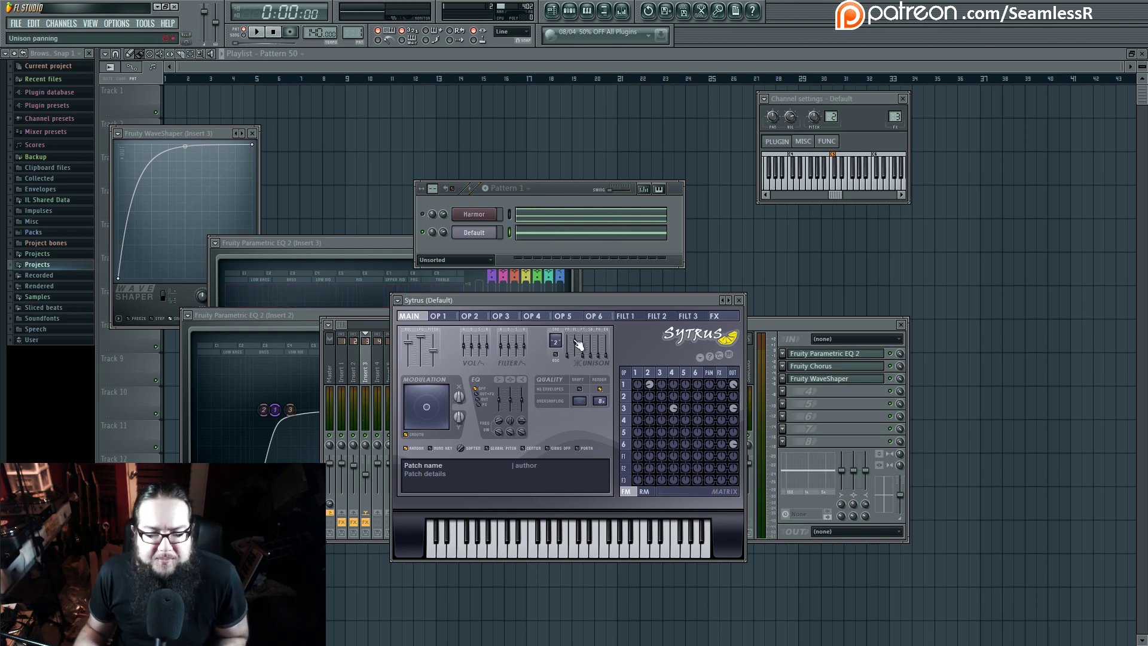
left_click(862, 371)
Step: Open Insert 3's Fruity Chorus settings and audition the effects chain
left_click(862, 371)
left_click(861, 369)
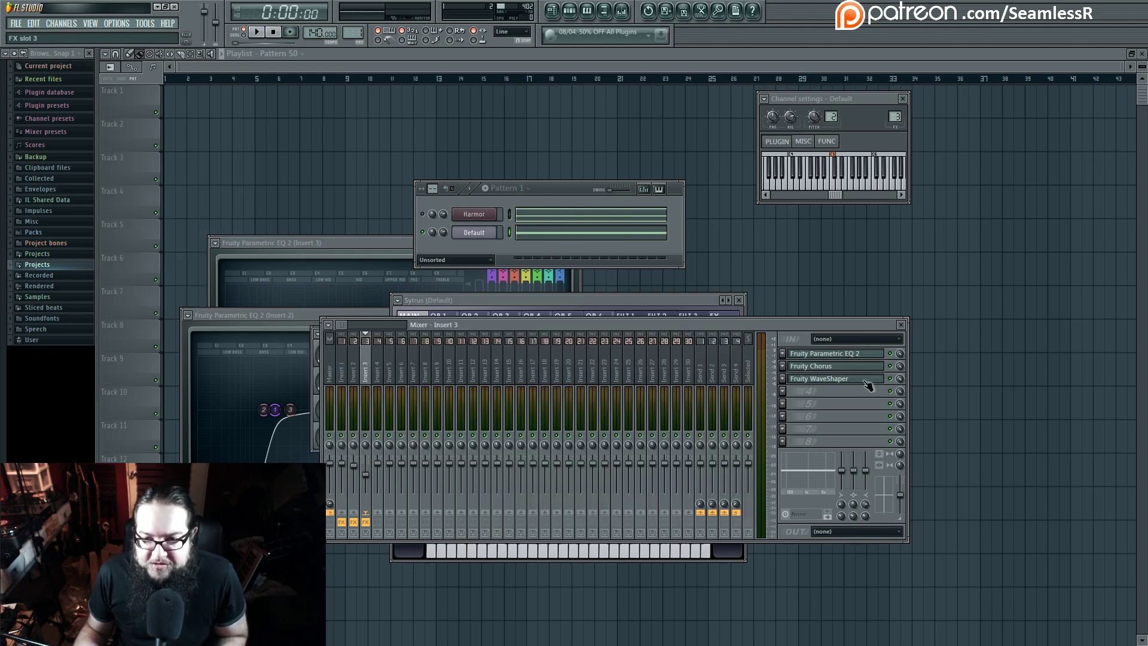
left_click(865, 380)
key("space")
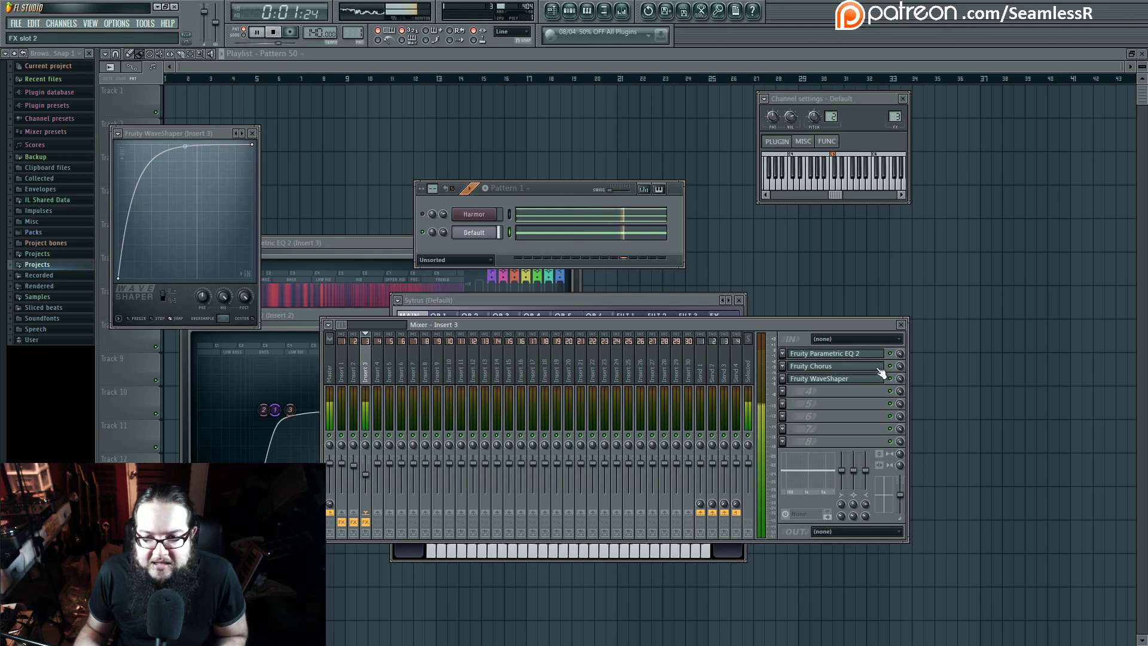
left_click(861, 366)
key("space")
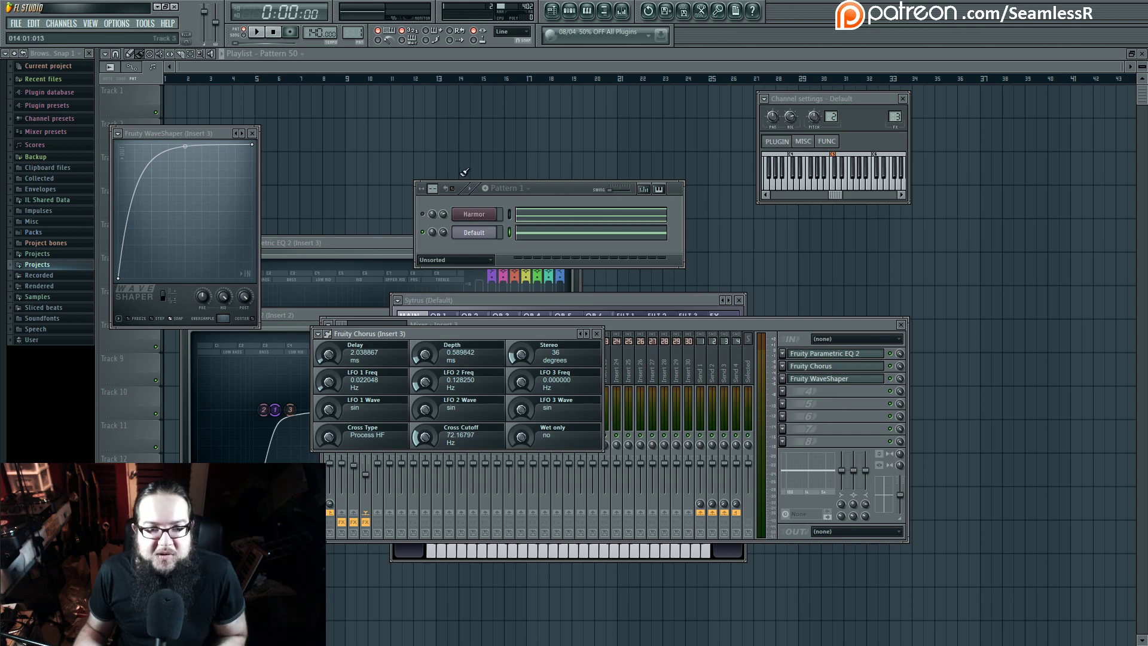
Step: Reopen Harmor from the Pattern 1 channel rack, reposition its window, and play the organ patch
left_click(566, 187)
key("space")
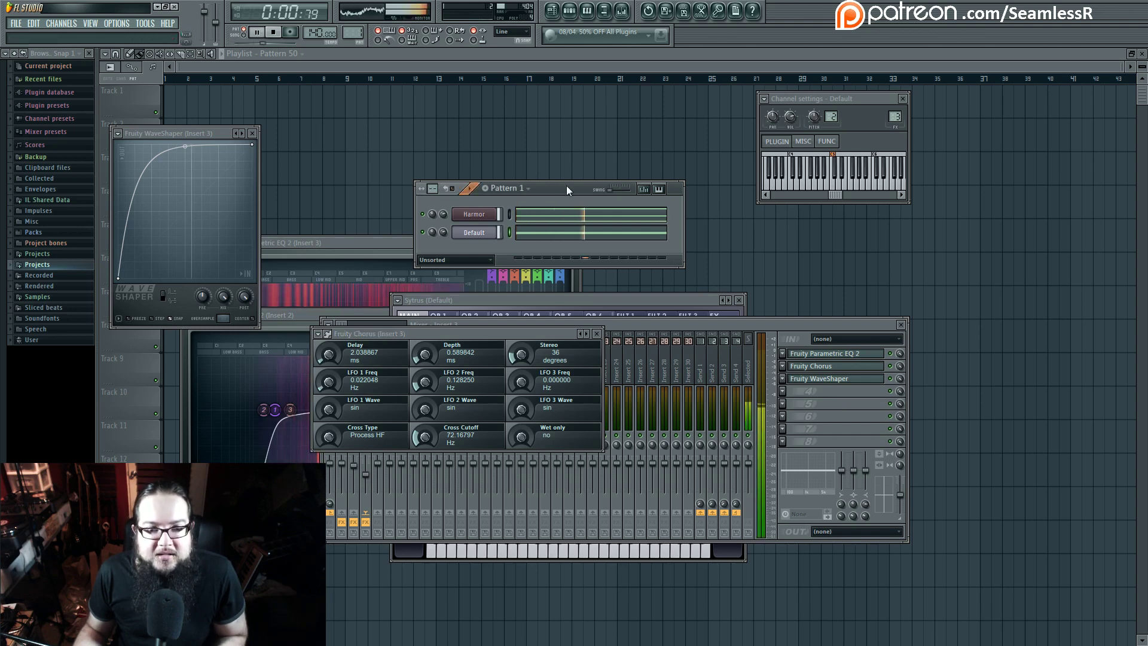
left_click(496, 215)
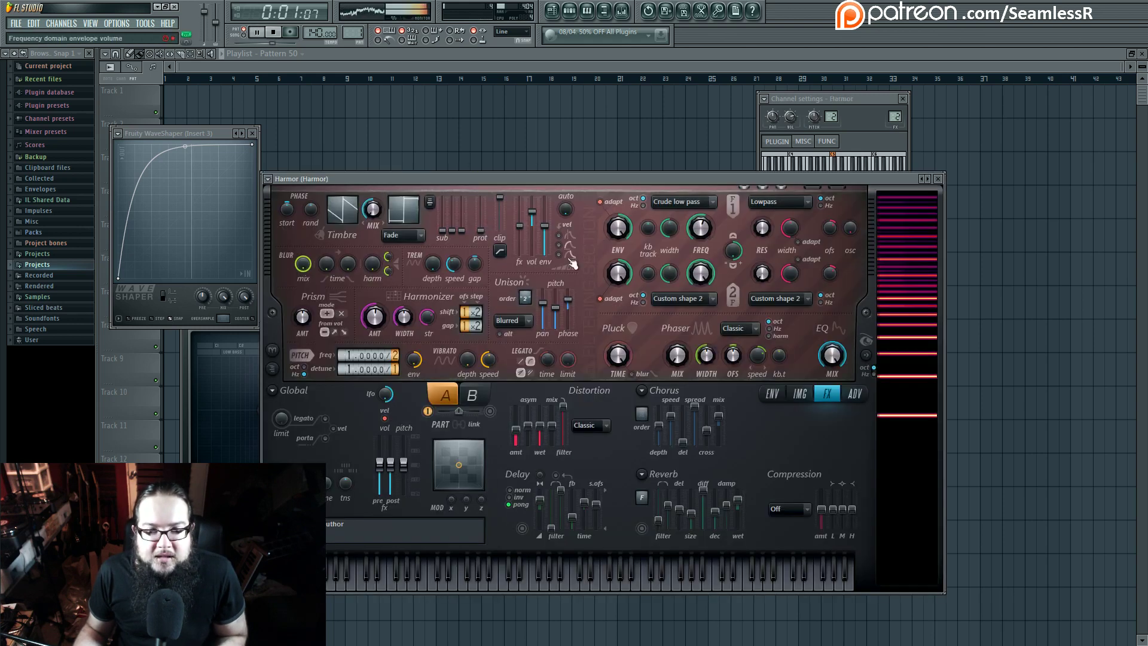
key("space")
left_click_drag(666, 178, 615, 242)
key("space")
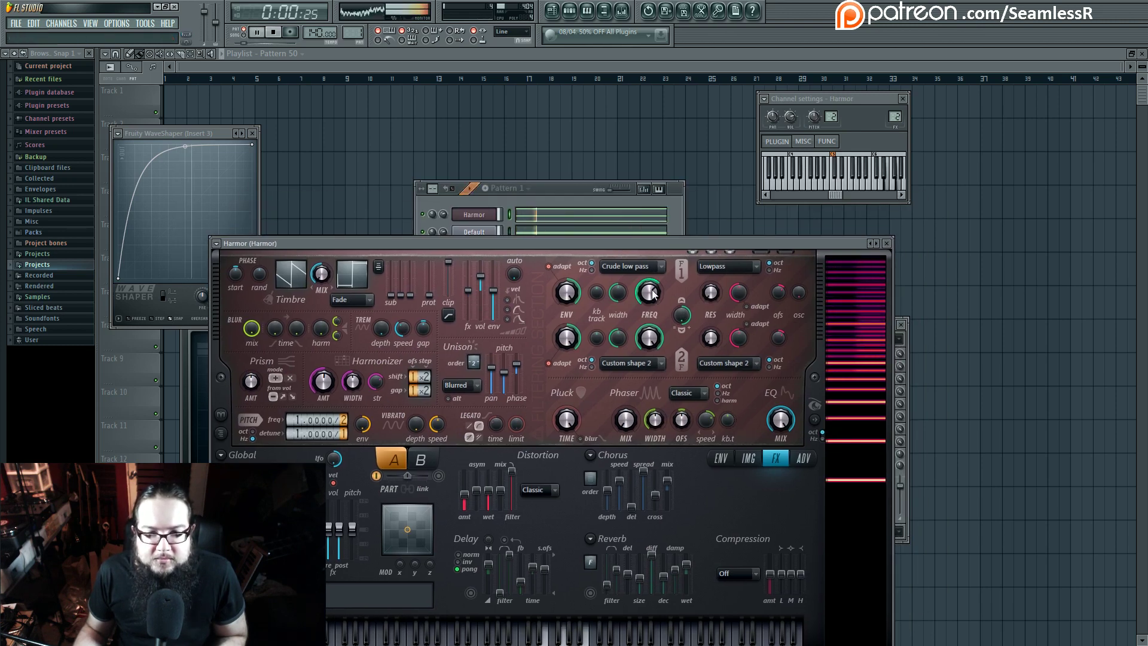
Step: Bring up the mixer, show Insert 2's Parametric EQ 2 curve and stop playback
key("F9")
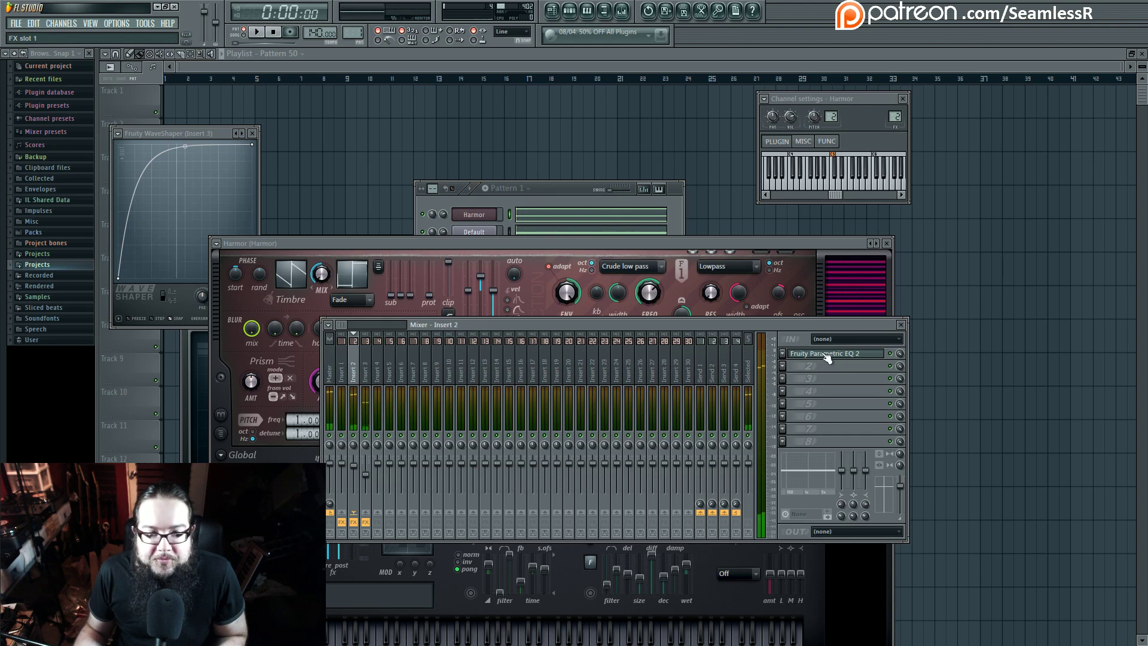
left_click(836, 354)
key("space")
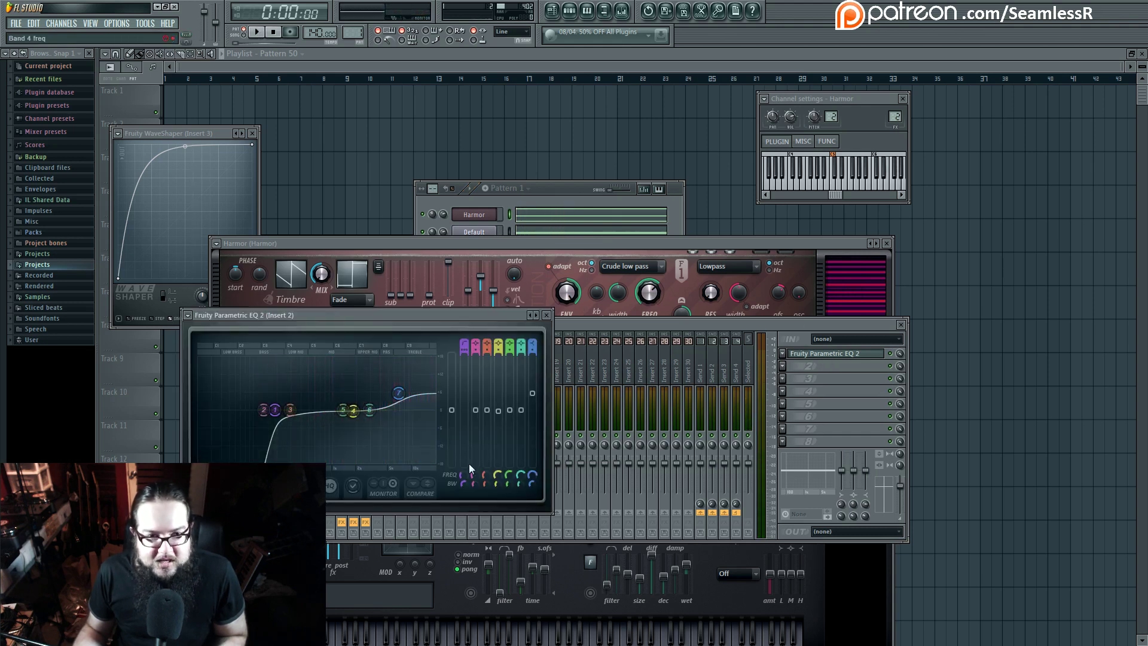
Step: View Insert 3's Parametric EQ 2 curve for comparison, then close that EQ window
left_click(366, 371)
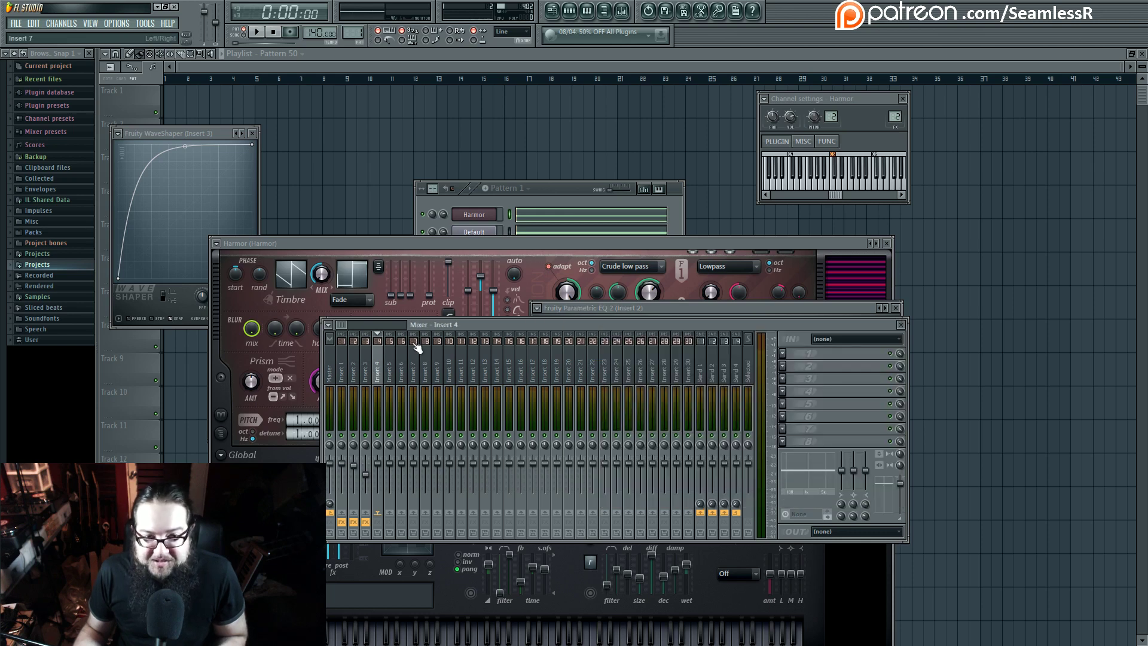
left_click(850, 354)
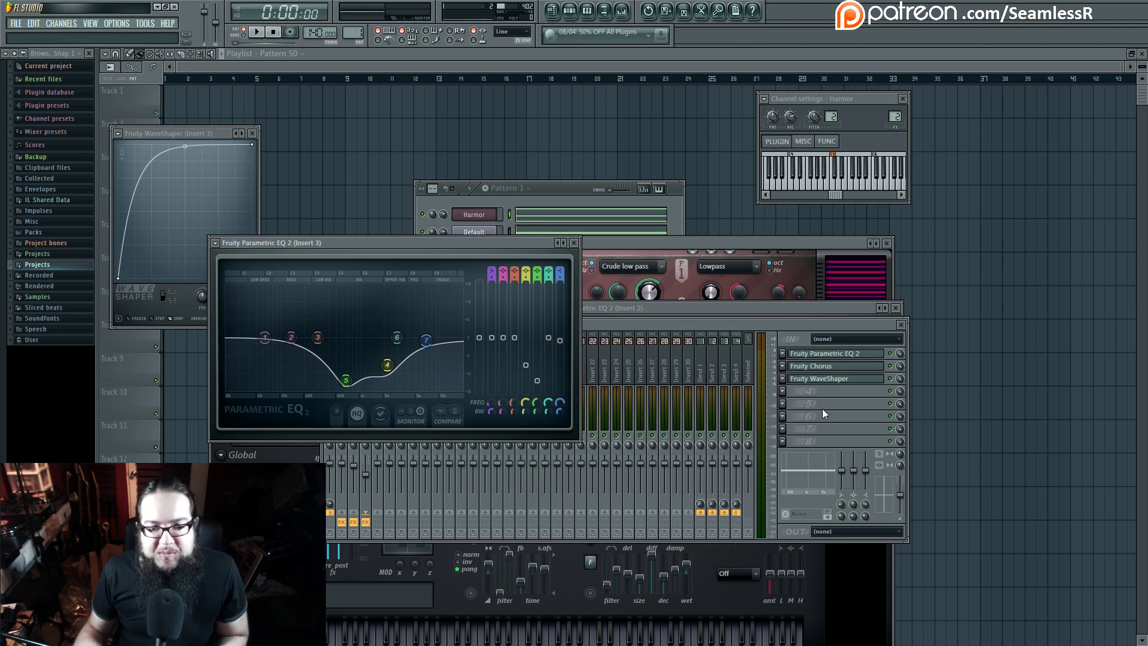
left_click(574, 243)
Step: Close the WaveShaper, mixer, Insert 2 EQ and Harmor windows
left_click(252, 133)
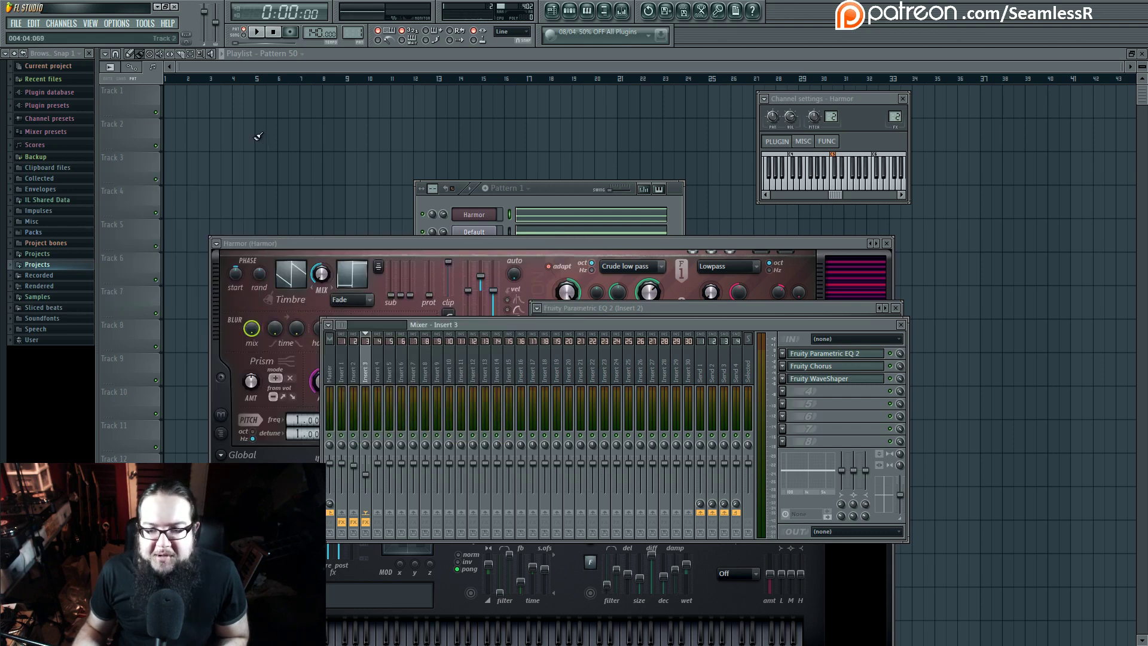
left_click(901, 325)
left_click(895, 308)
left_click(887, 243)
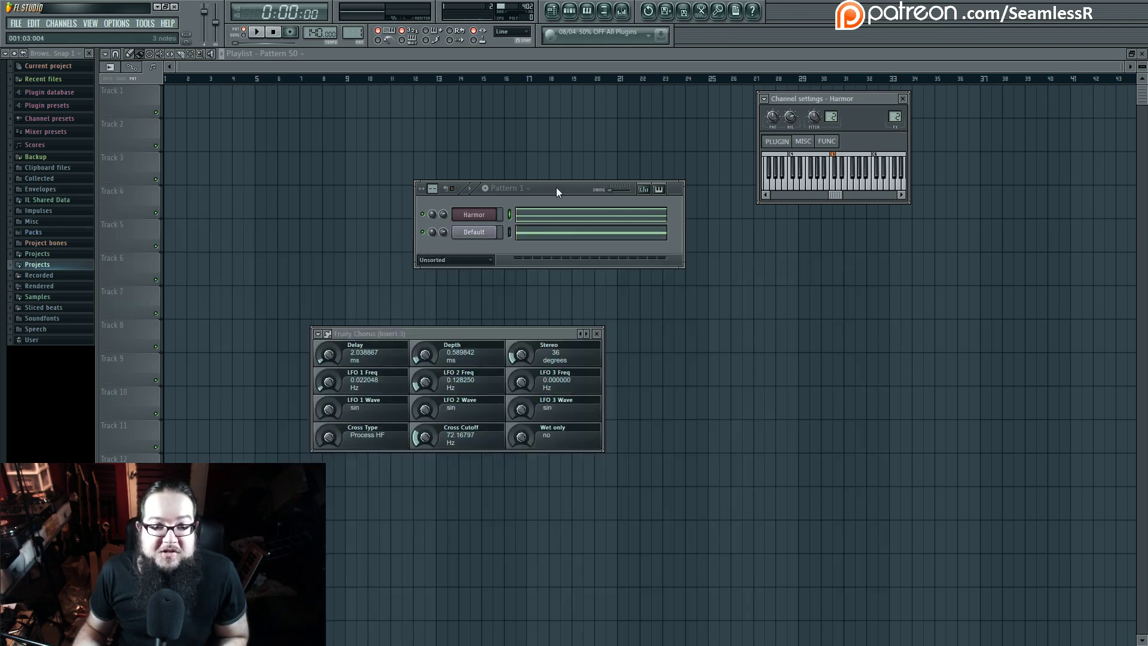
Step: Close the Fruity Chorus window, hide the playlist and center the Pattern 1 channel rack
left_click_drag(556, 188, 756, 333)
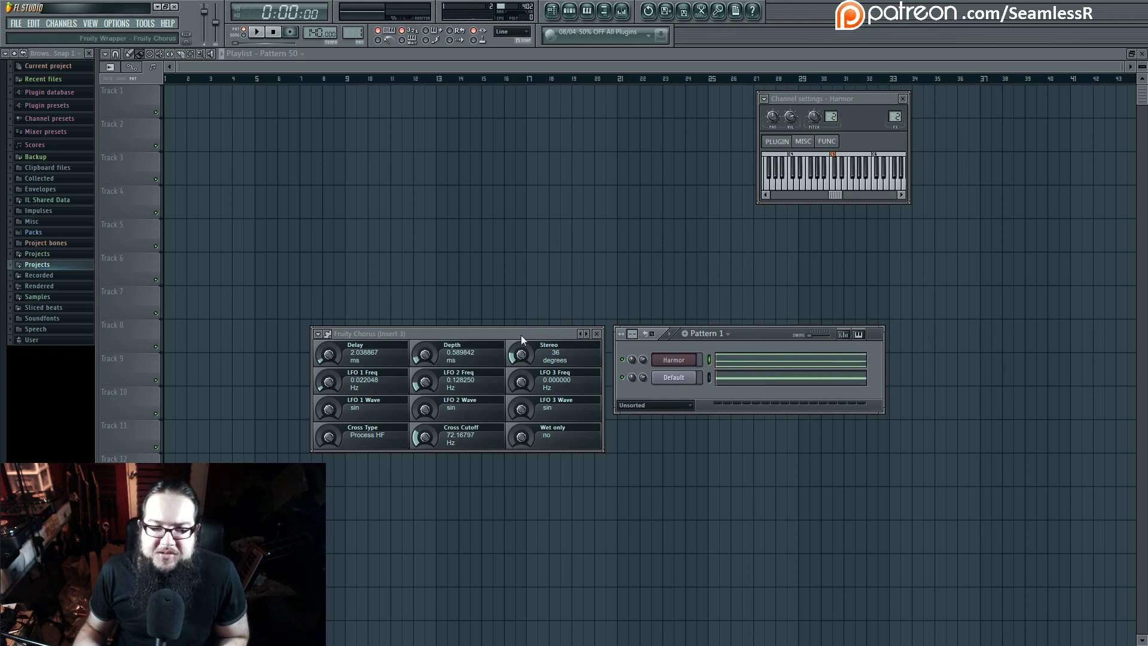
left_click_drag(522, 335, 492, 283)
left_click(571, 288)
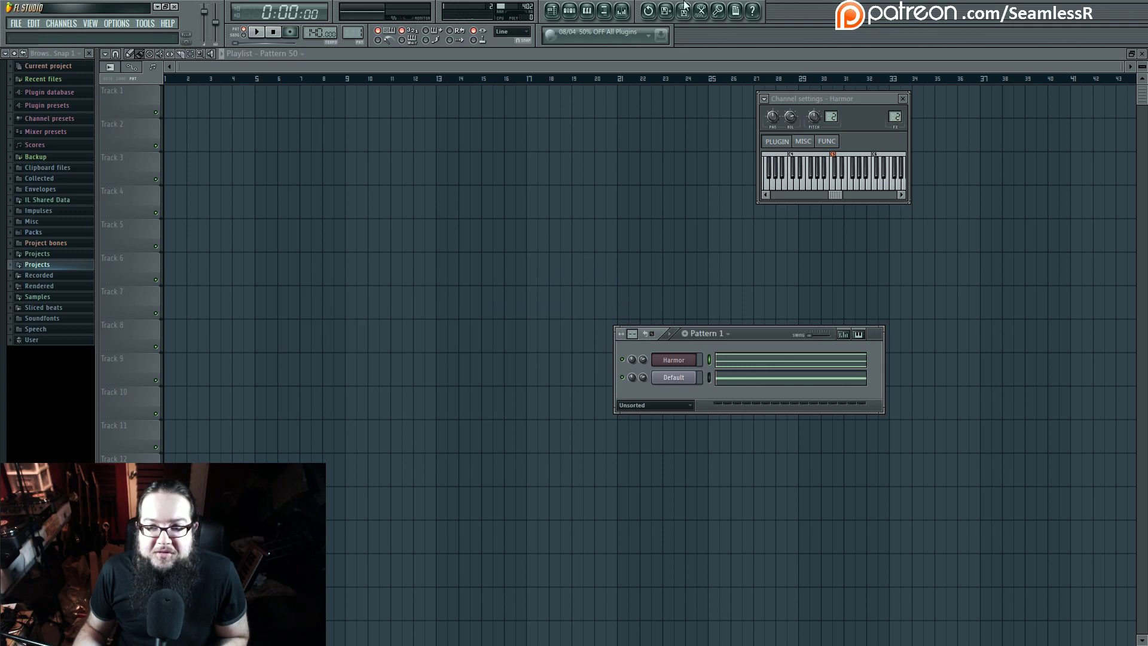
key("F5")
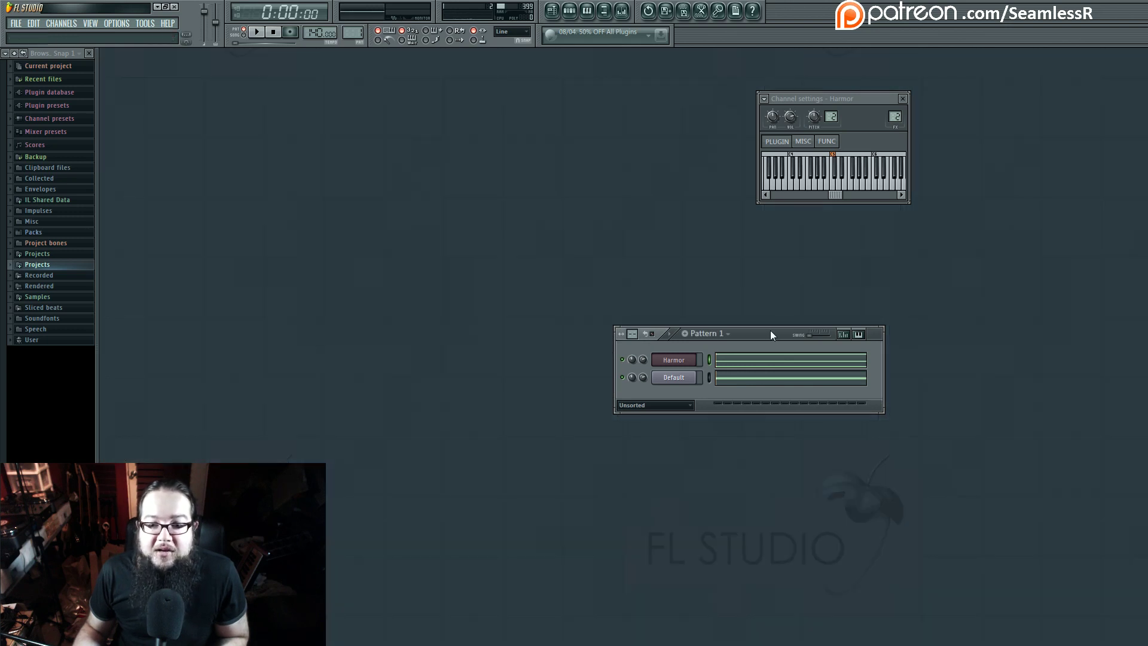
left_click_drag(770, 330, 594, 279)
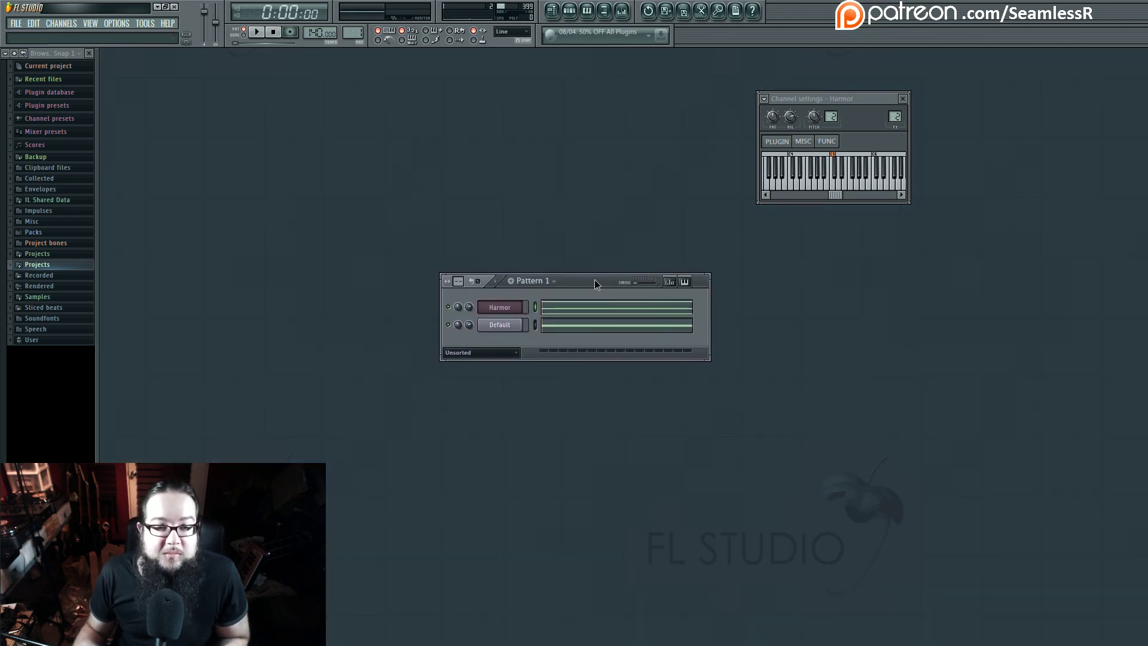